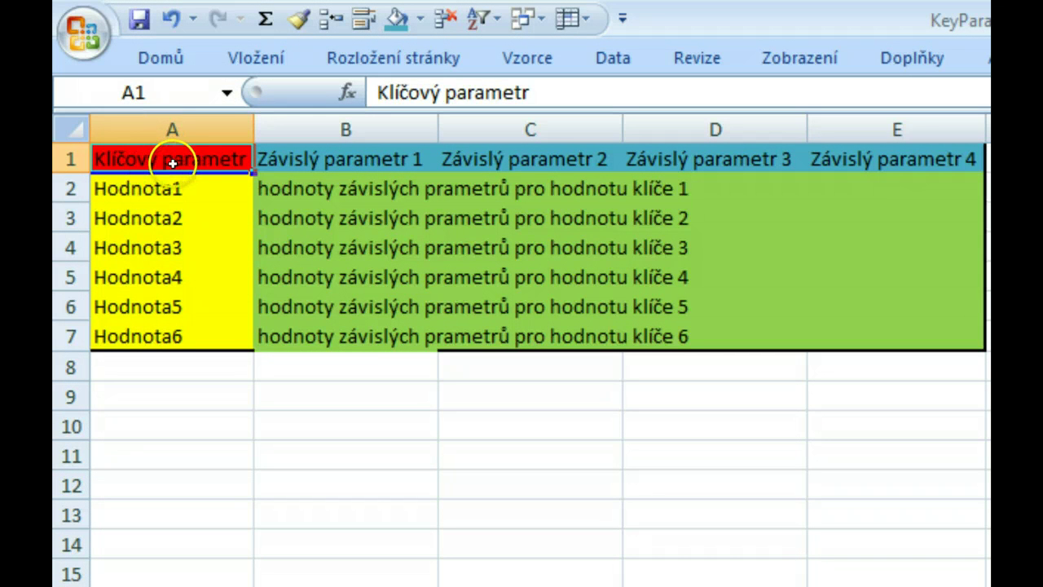
Step: Go through the example key values in cells A2–A5
click(170, 188)
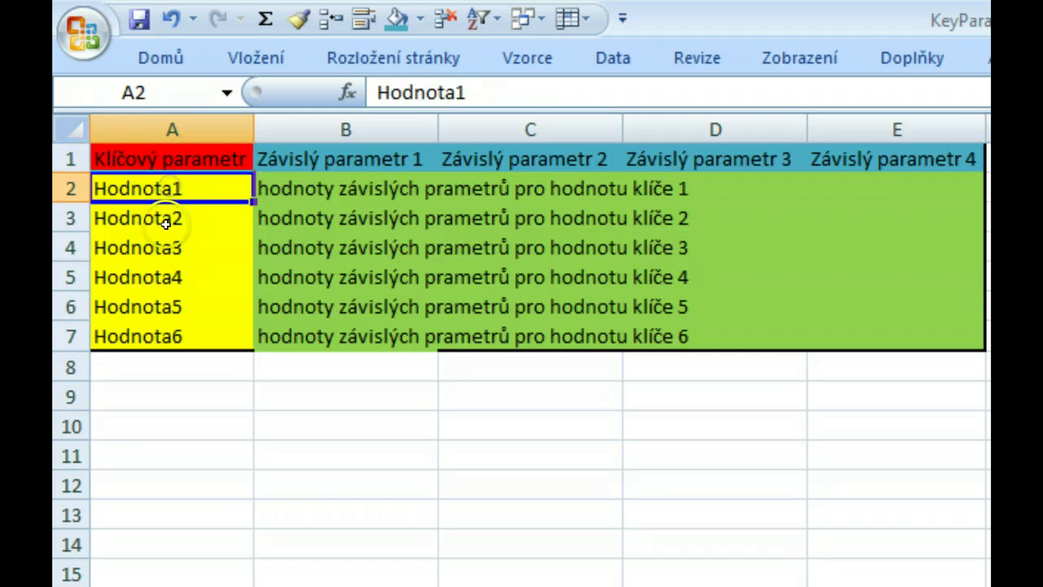
click(164, 219)
click(162, 247)
click(161, 276)
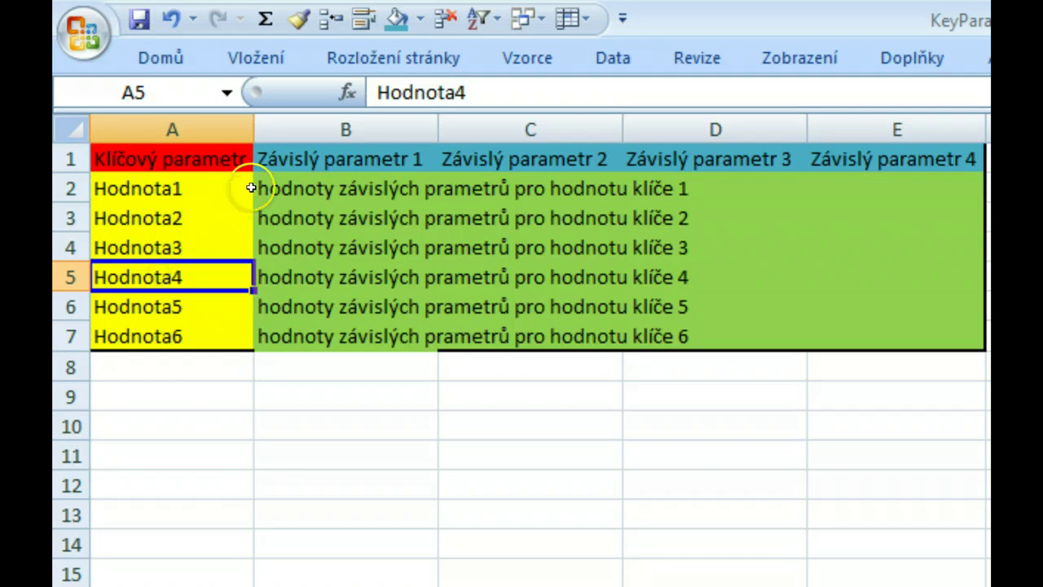
Step: Walk through dependent parameter columns B–E, then return to the key value Hodnota1
click(346, 129)
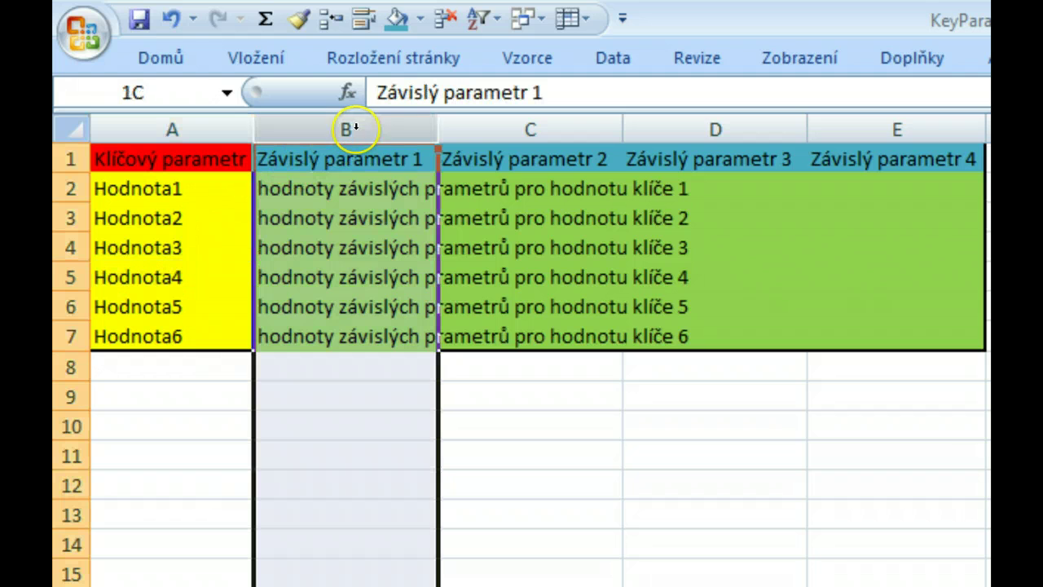
click(530, 129)
click(676, 131)
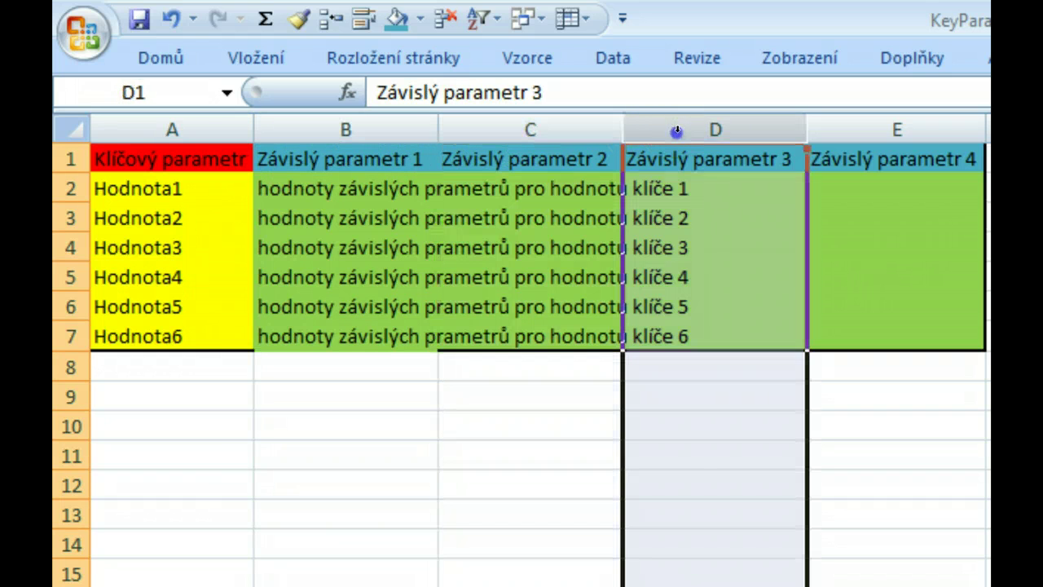
click(947, 133)
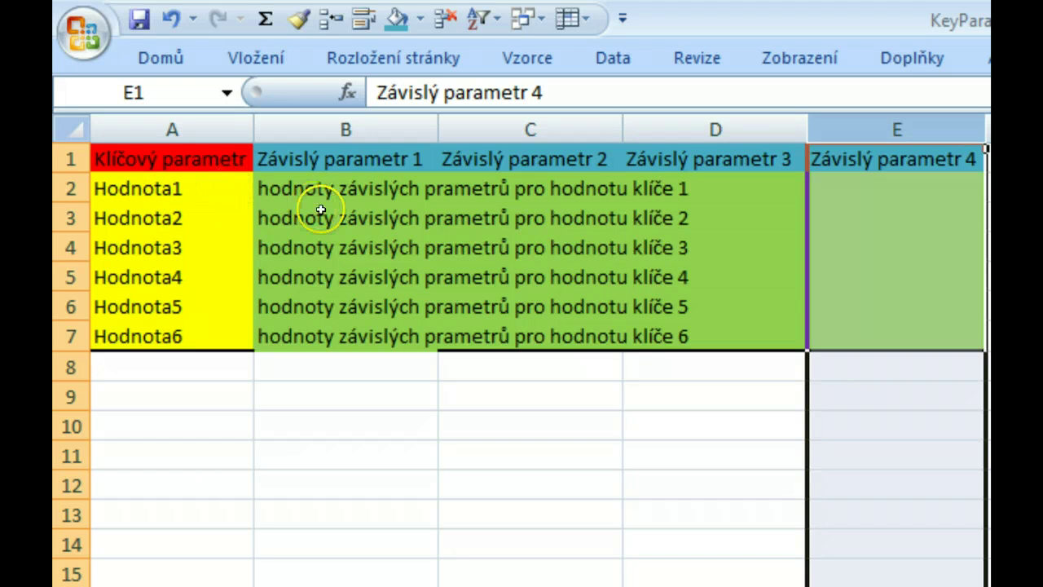
click(98, 187)
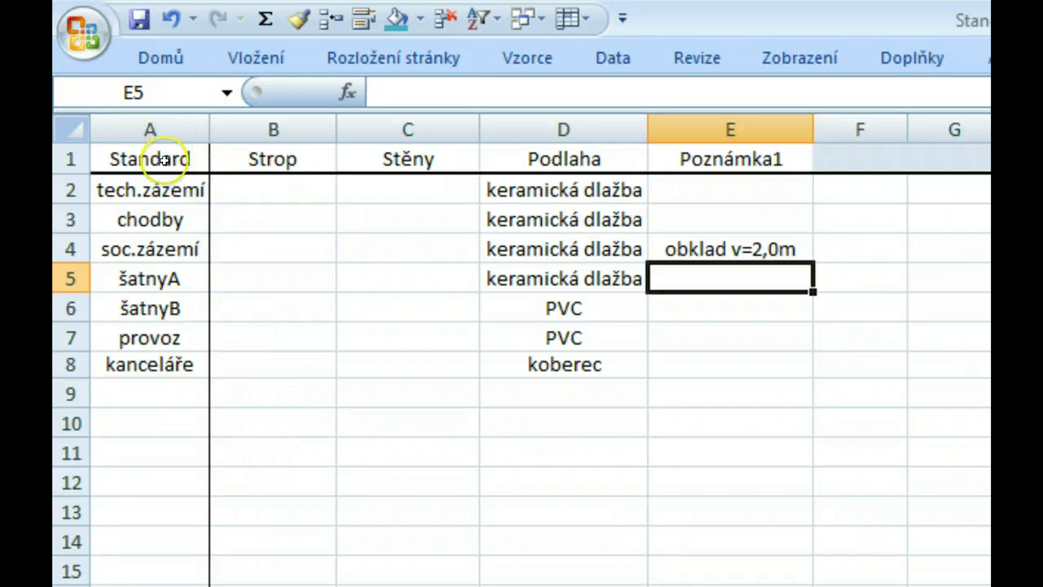
Step: Point out the Standard key header in cell A1 before heading back to Revit
click(163, 160)
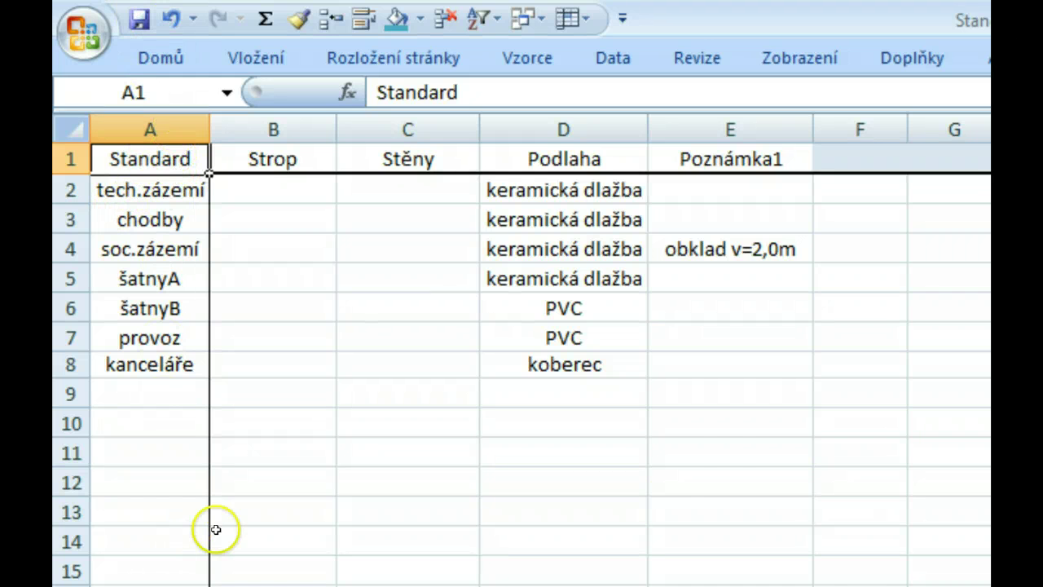
key(Escape)
Step: Back in Revit, select room 101 KOTELNA on the floor plan and show the Doplňky add-in tools
key(alt+Tab)
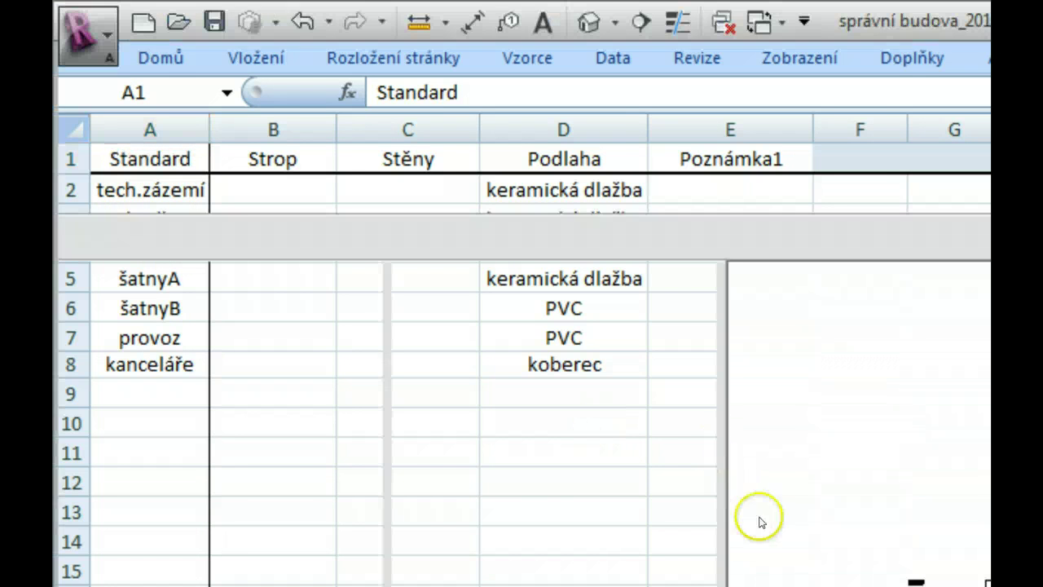
scroll(409, 344, up, 3)
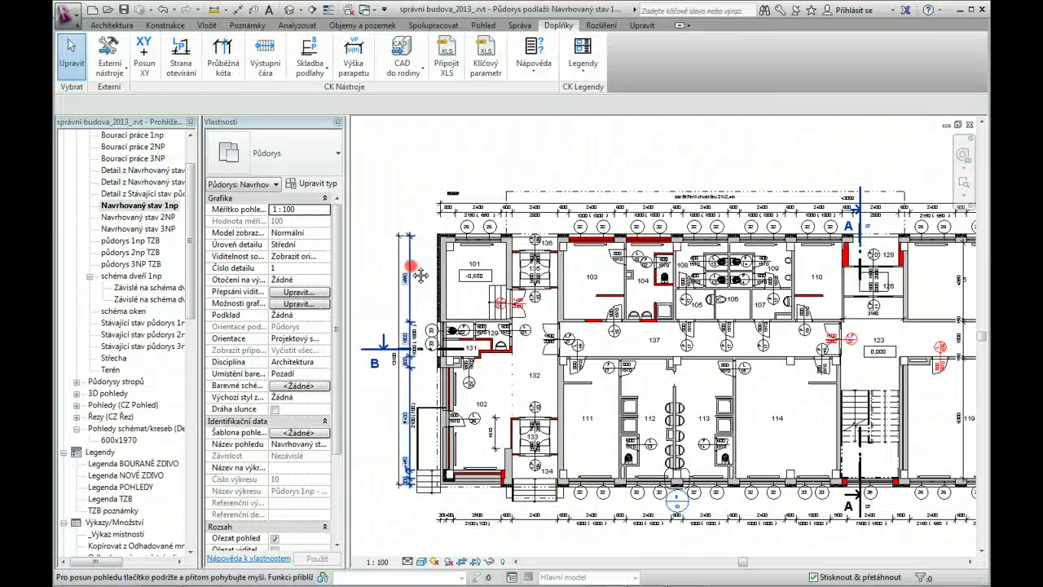
scroll(447, 231, up, 1)
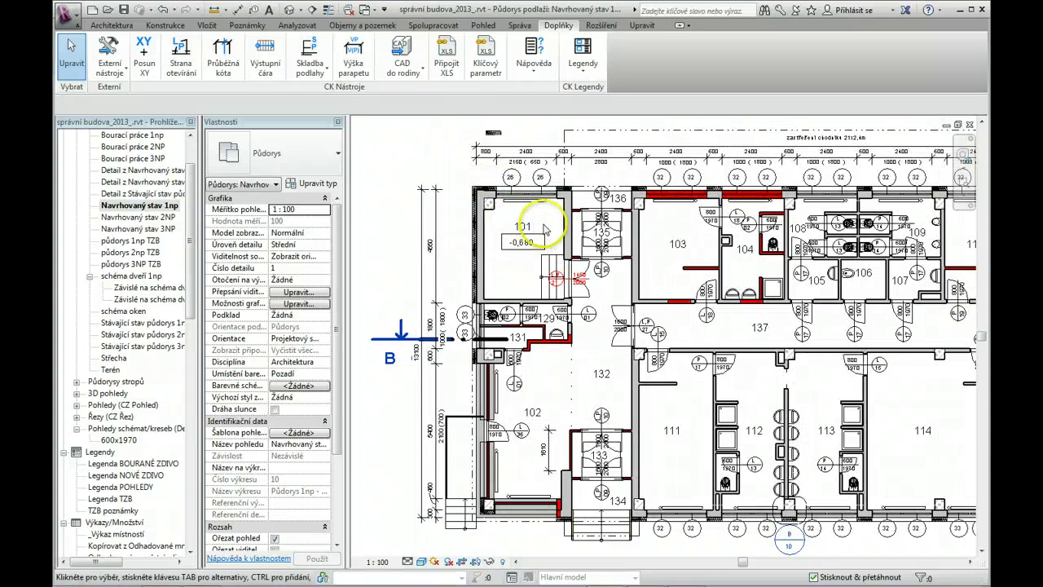
click(544, 226)
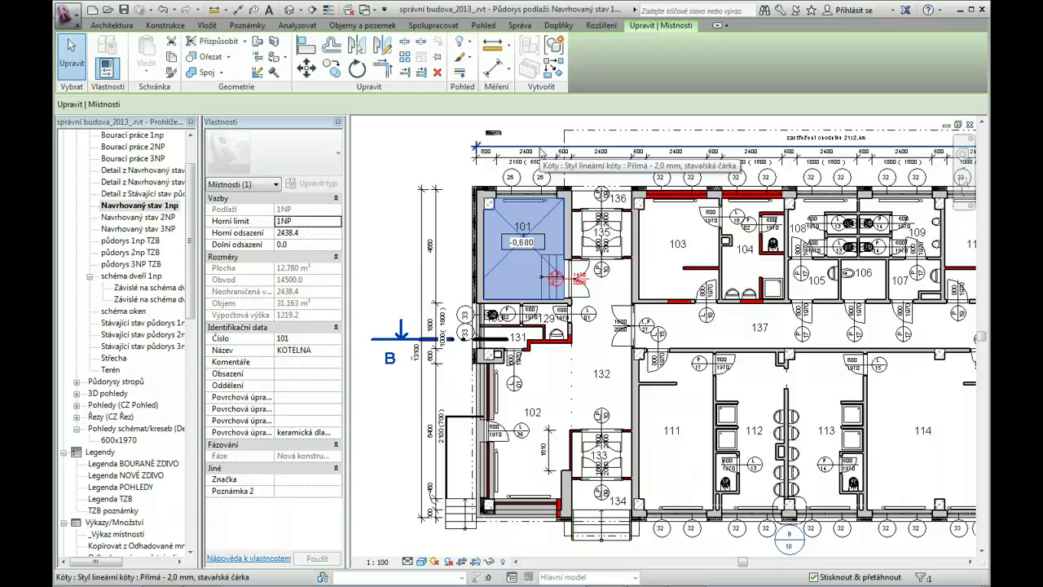
click(541, 153)
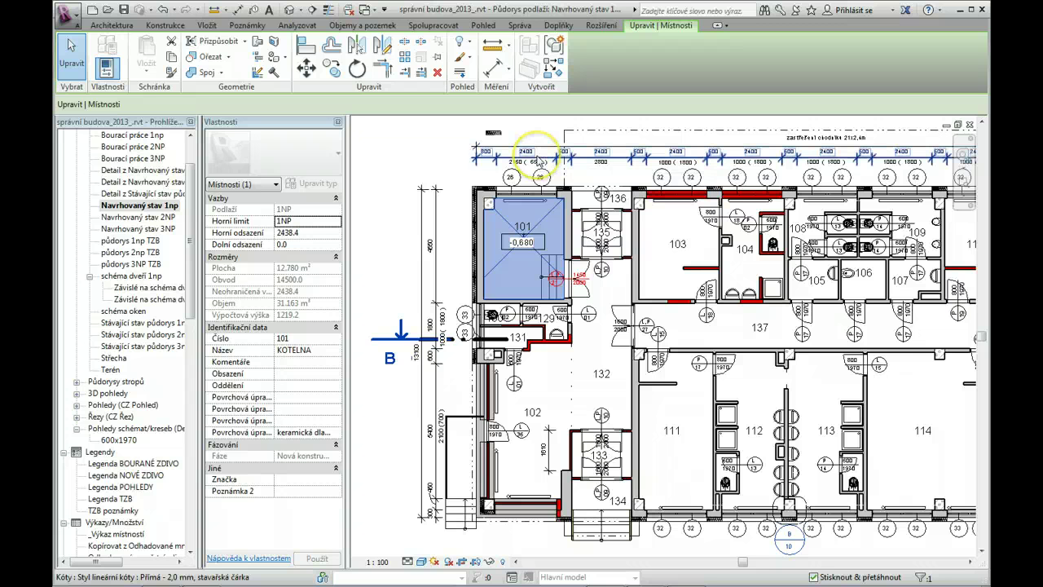
click(546, 159)
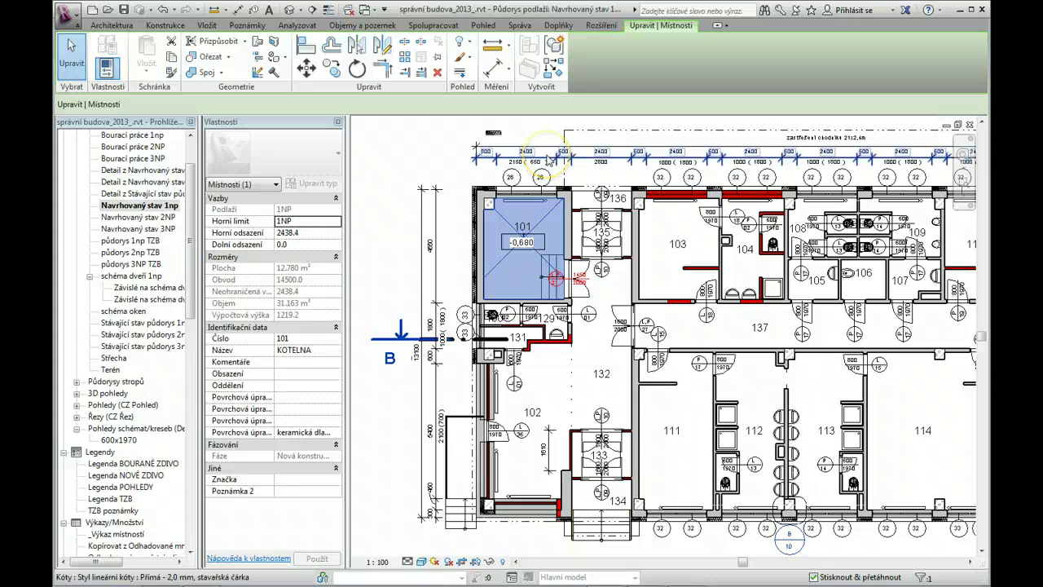
click(559, 26)
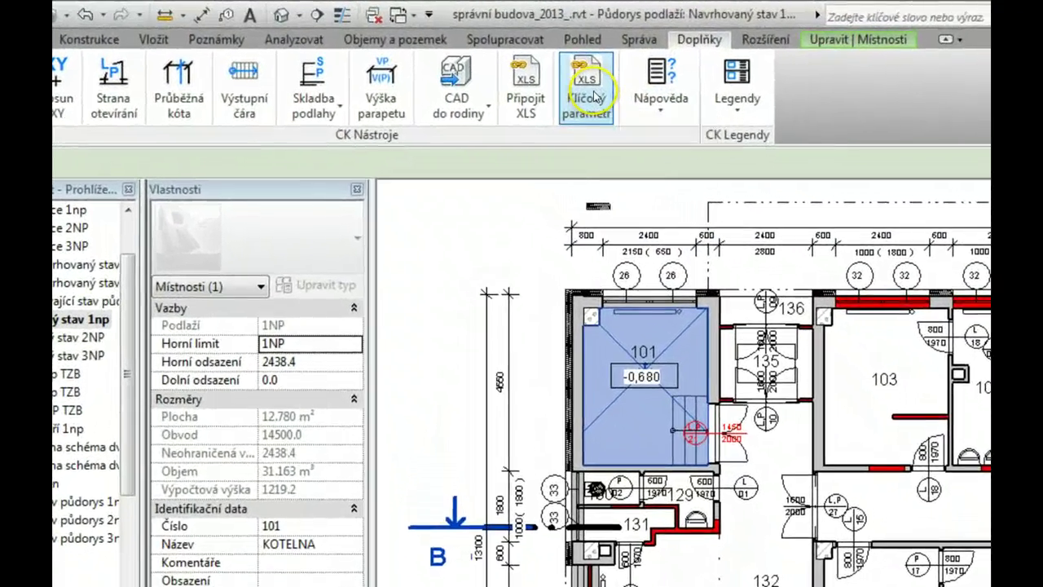
Step: Add Klíčový parametr to the Quick Access Toolbar, launch it and confirm rooms have no key parameters
right_click(568, 87)
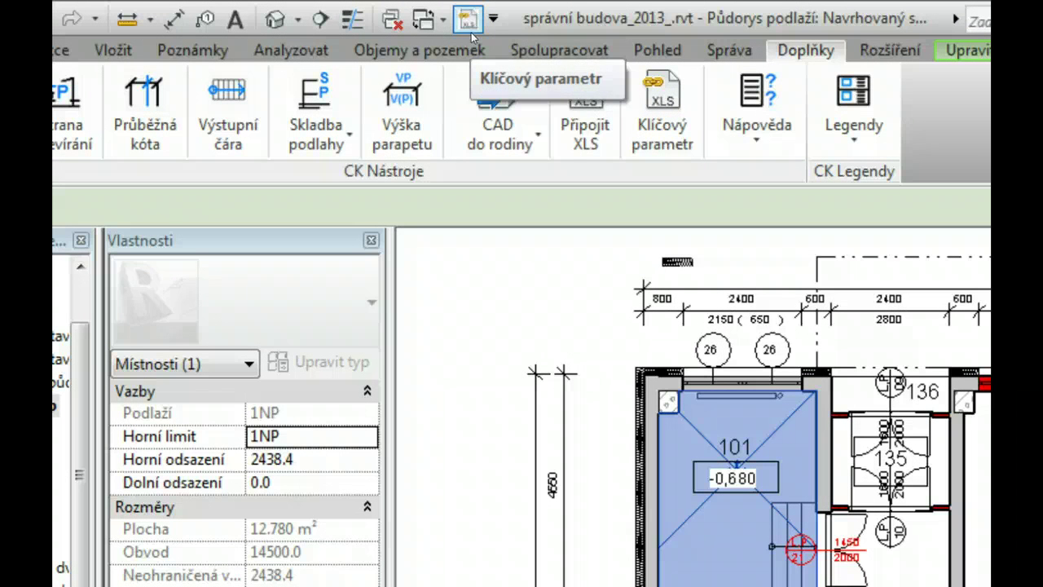
click(467, 20)
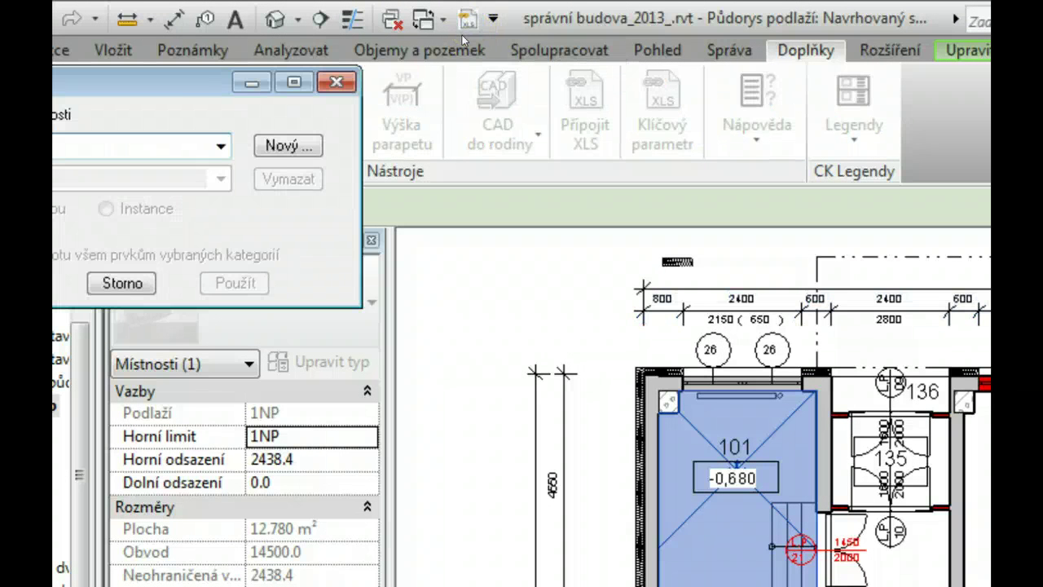
mouse_move(221, 81)
mouse_down()
mouse_move(406, 210)
mouse_move(772, 349)
mouse_up()
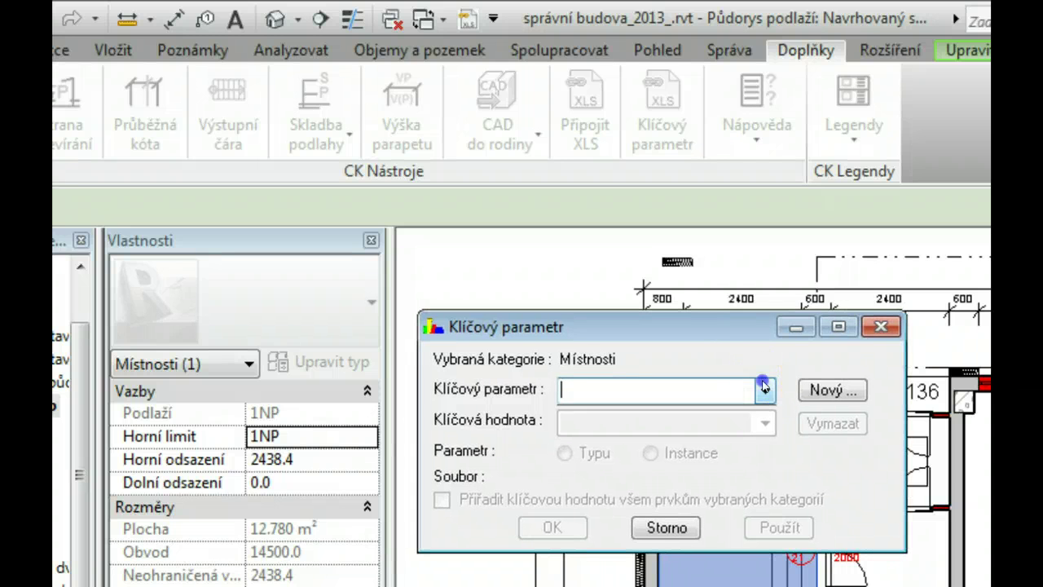
click(764, 389)
click(764, 388)
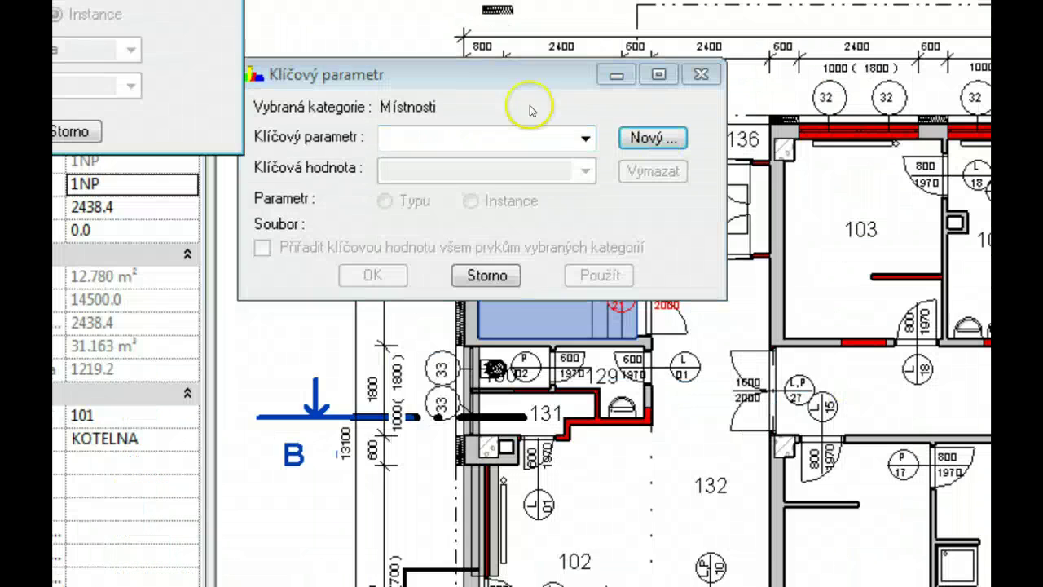
Step: Start a new key parameter sourced from Standardy místností.xlsx, sheet List1, key Standard, and compare with Excel
click(652, 138)
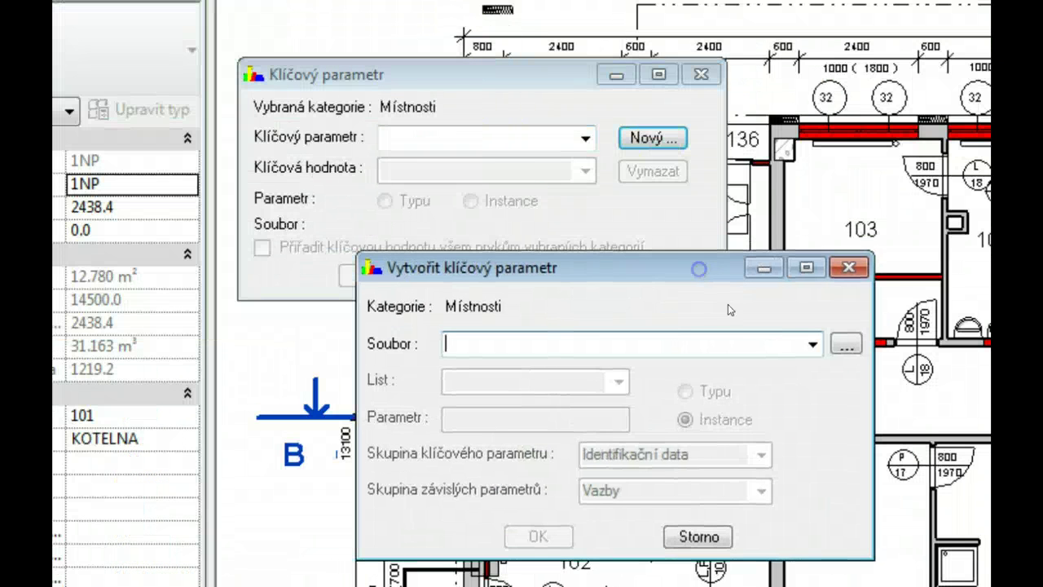
click(813, 345)
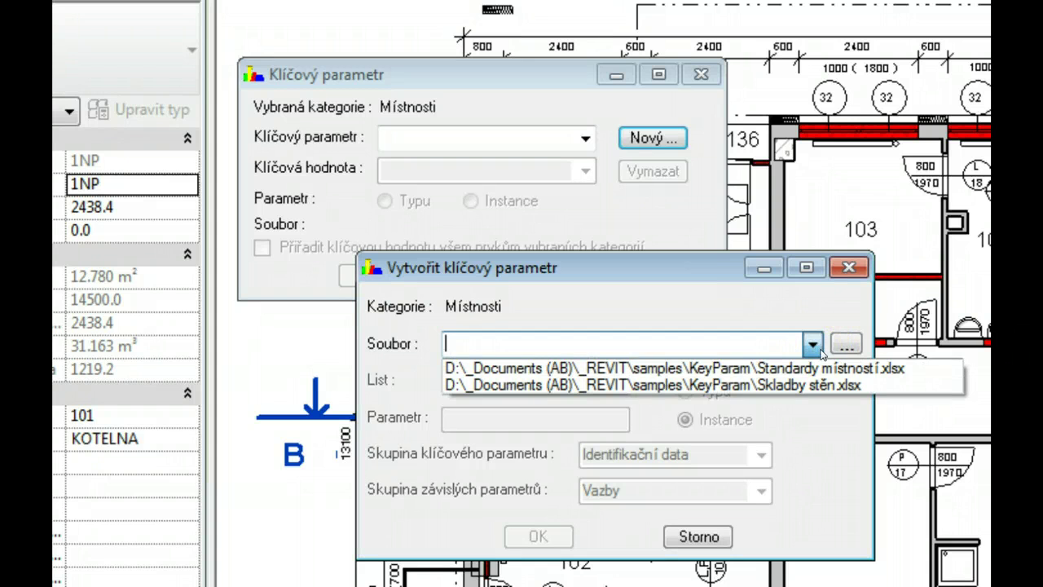
drag(821, 352, 830, 370)
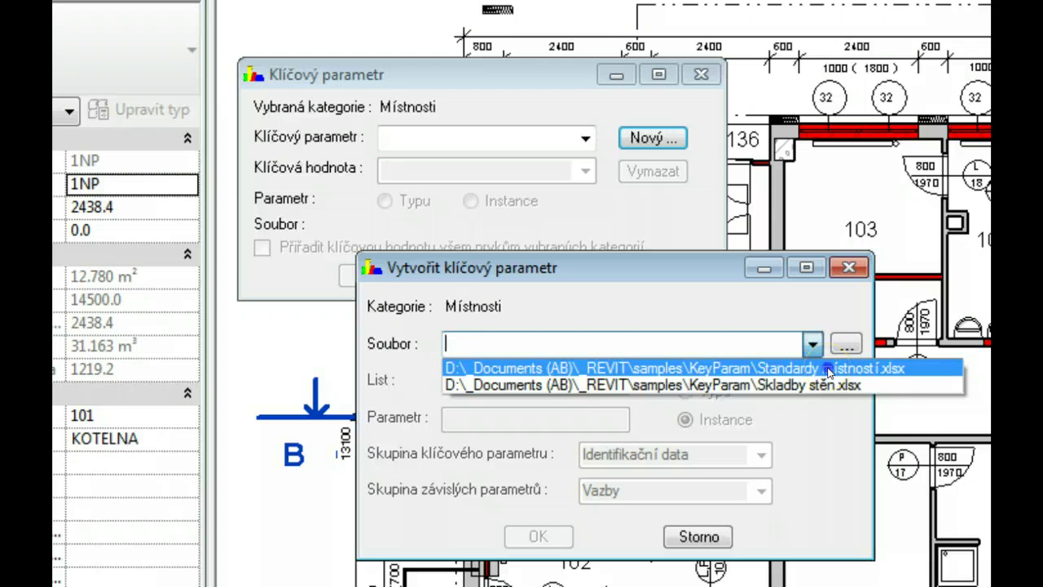
click(828, 369)
click(832, 393)
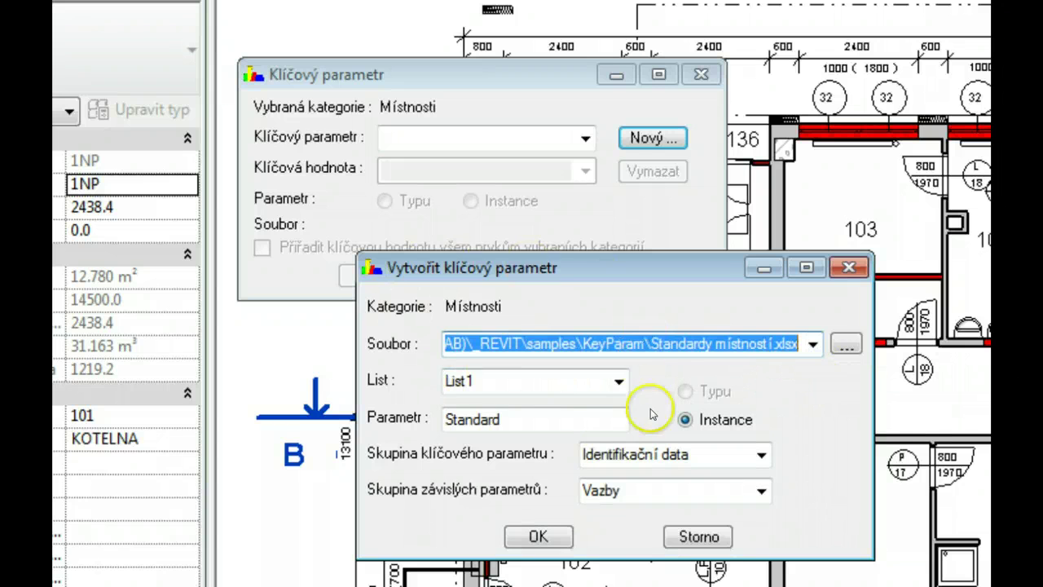
click(618, 389)
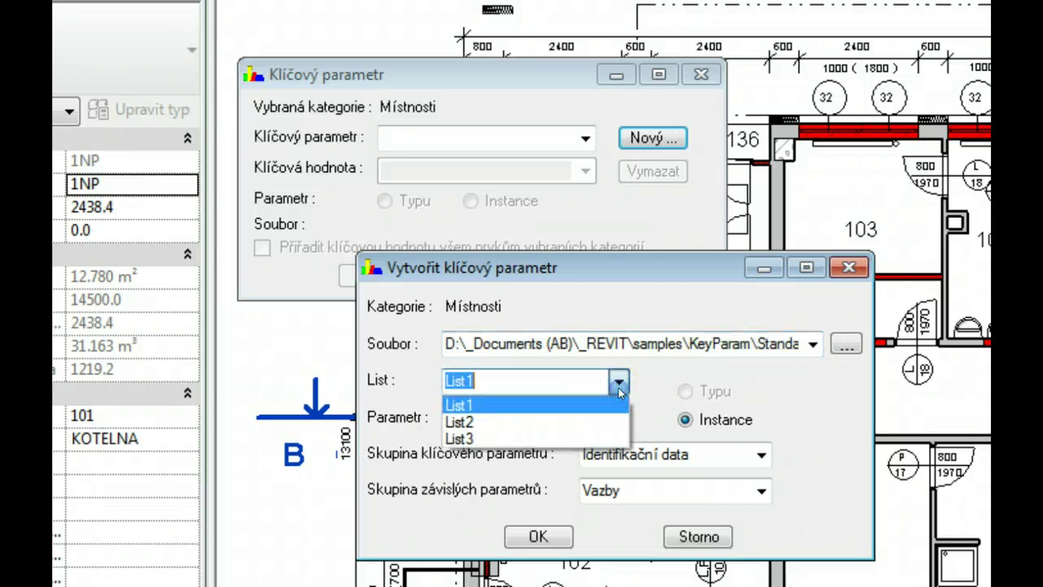
click(618, 385)
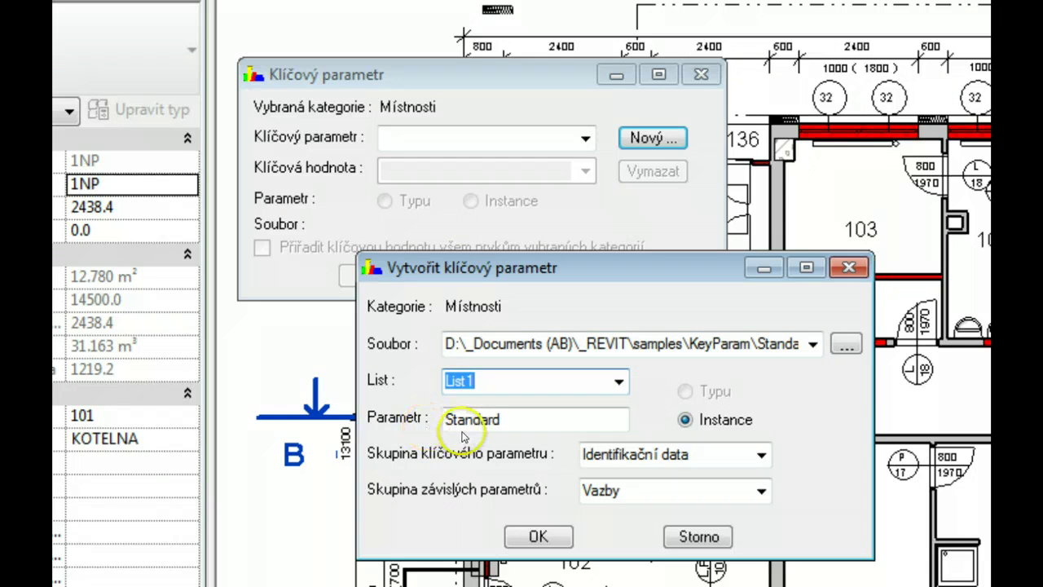
click(551, 413)
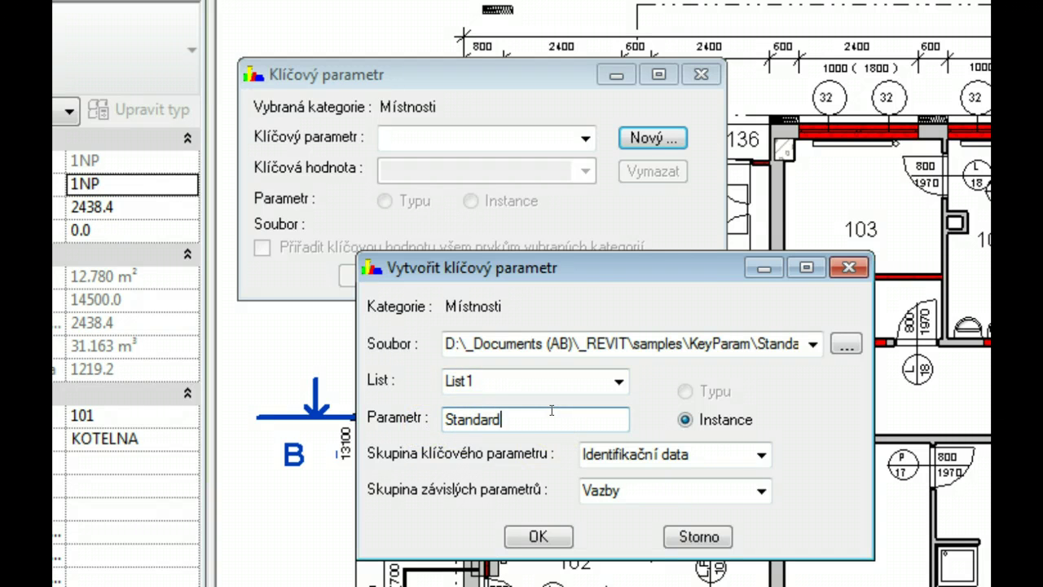
key(alt+Tab)
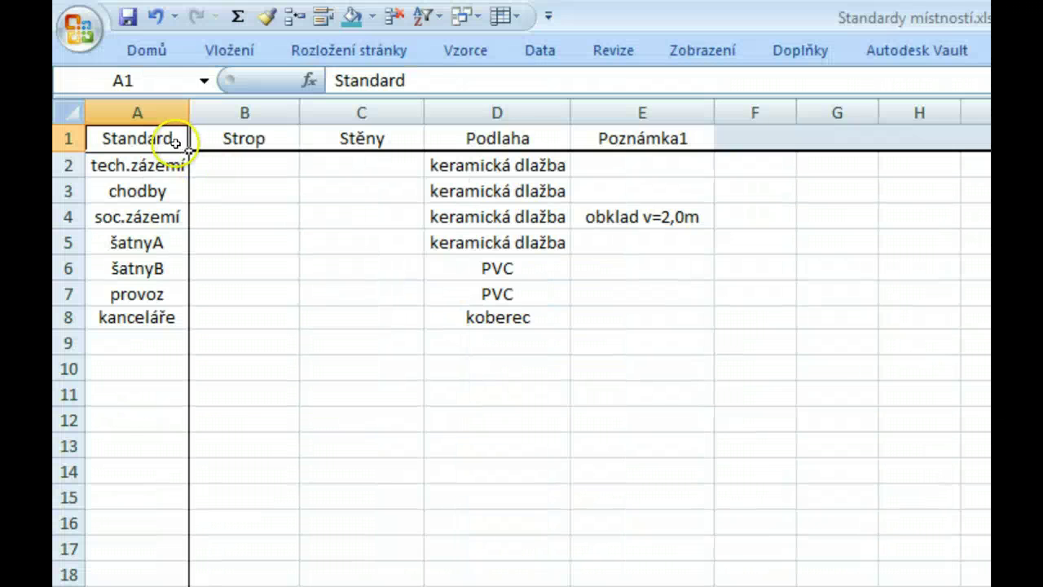
Step: Return to Revit and name the new key parameter Standard povrchů
key(alt+Tab)
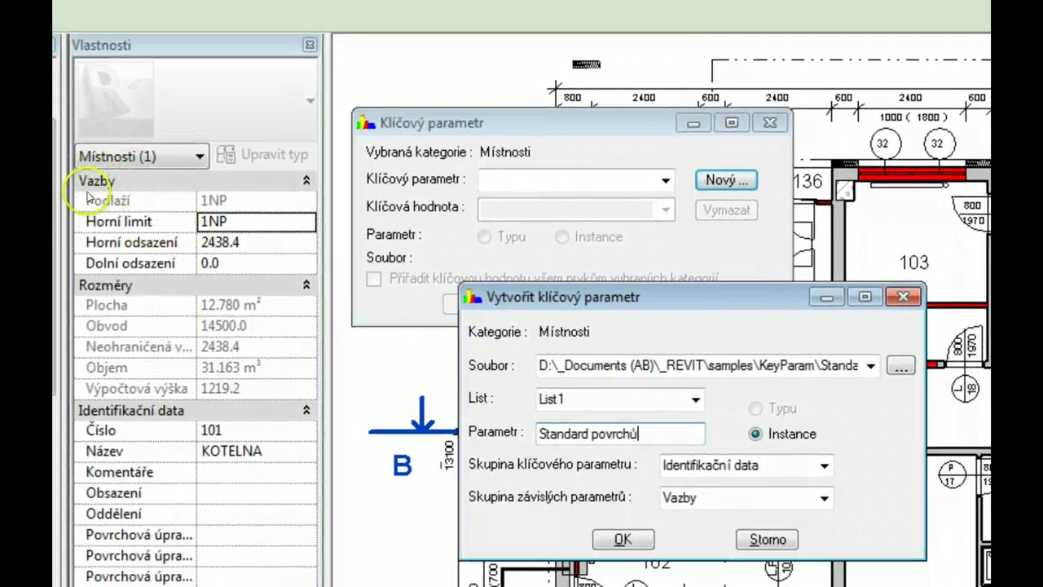
Step: Put the key parameter in Vazby, dependent parameters in Materiály a povrchové úpravy, and create it
click(825, 465)
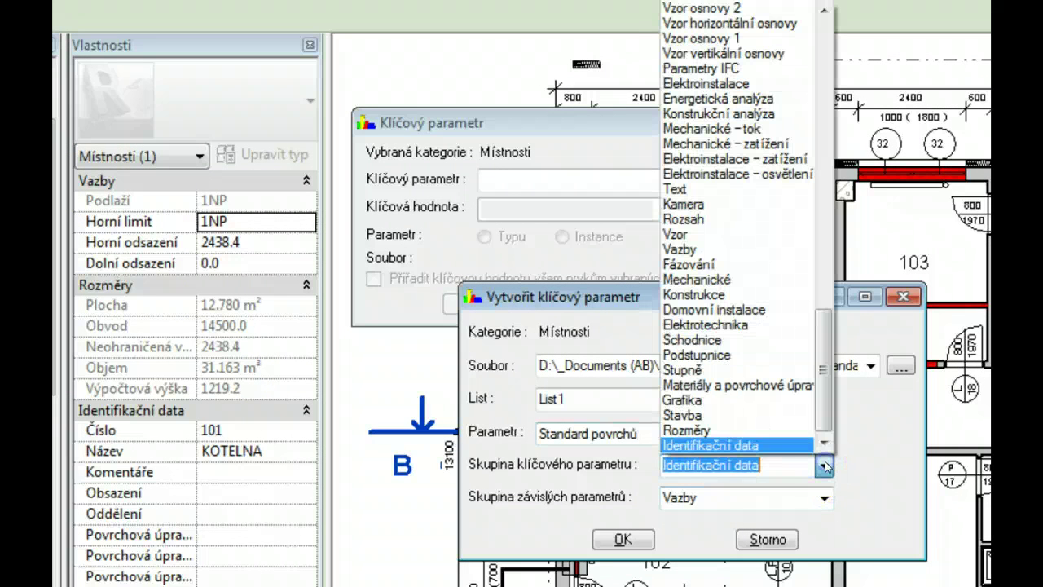
click(688, 253)
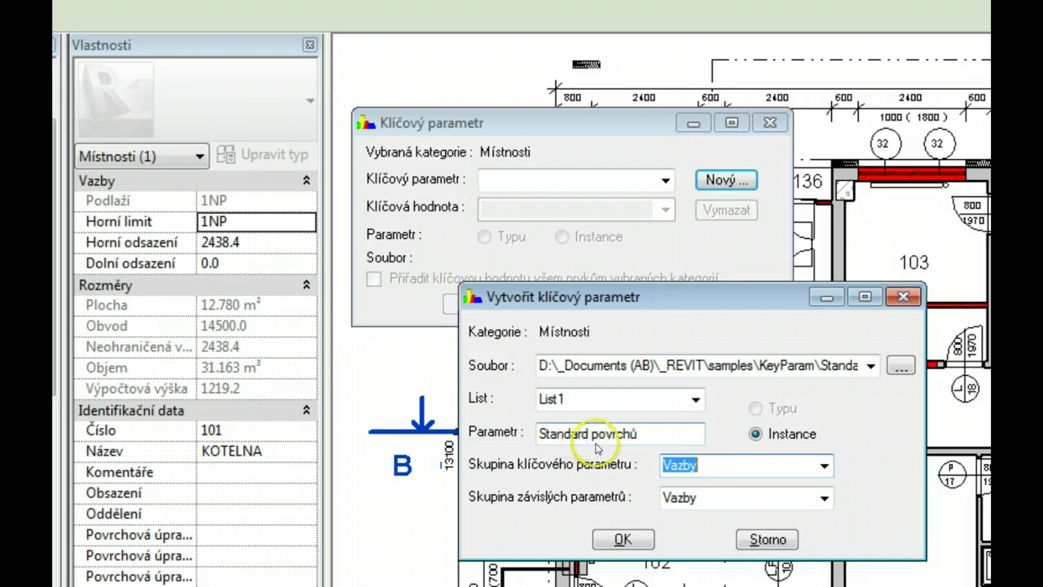
click(823, 498)
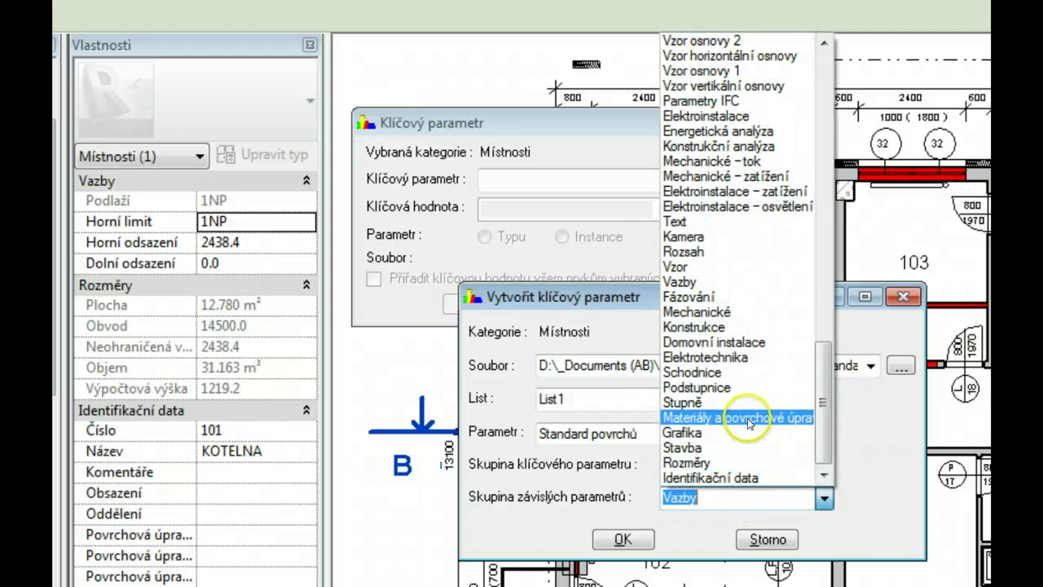
click(748, 423)
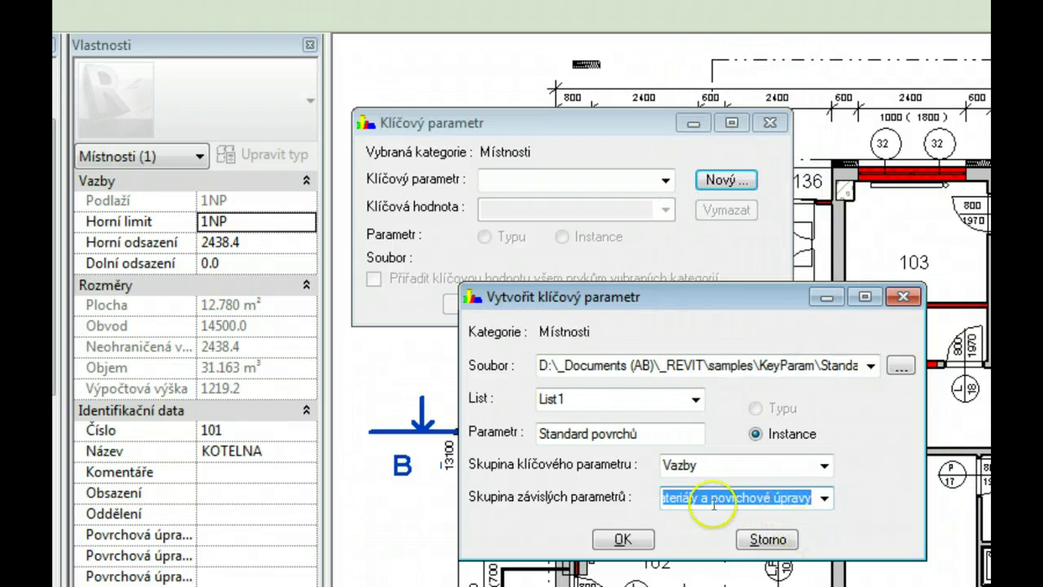
click(624, 539)
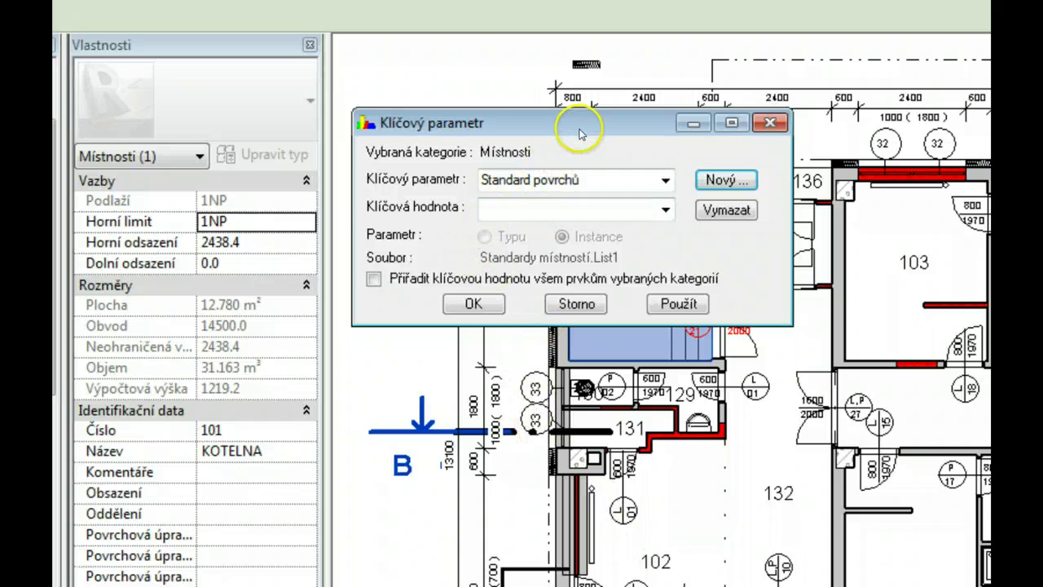
Step: Apply tech.zázemí as the Standard povrchů of room 101
drag(580, 133, 969, 108)
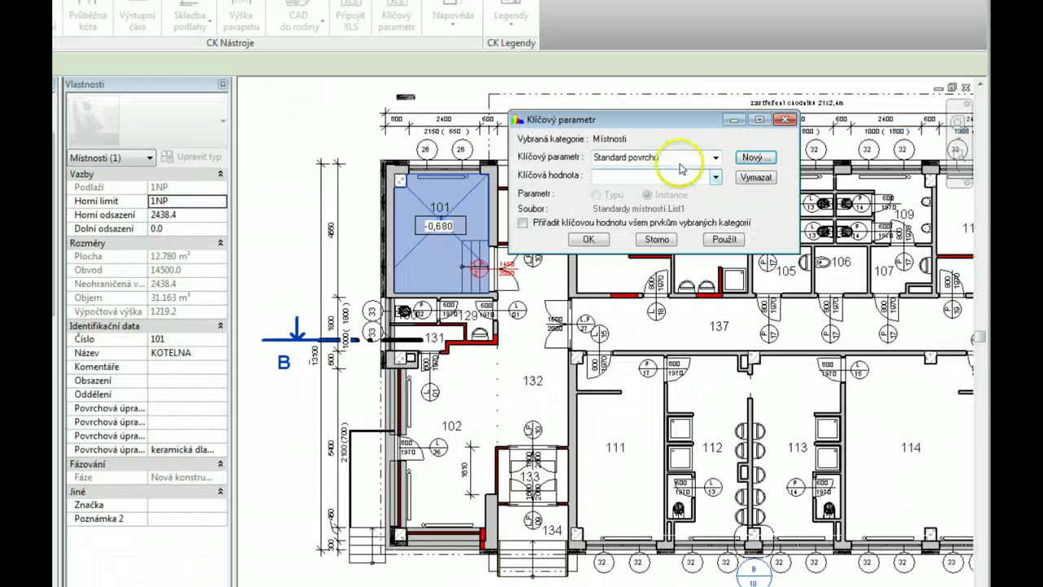
click(715, 178)
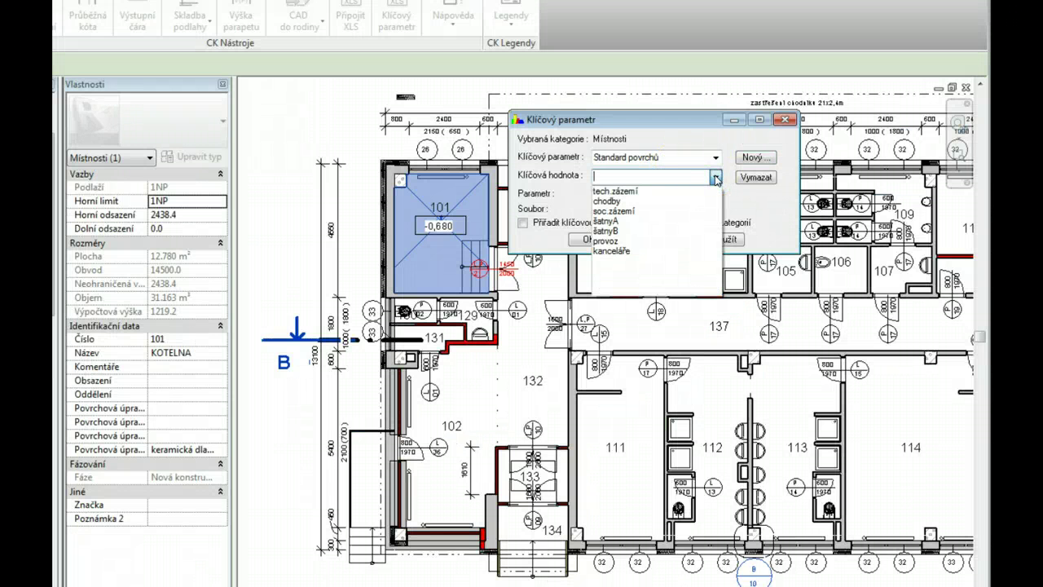
click(607, 191)
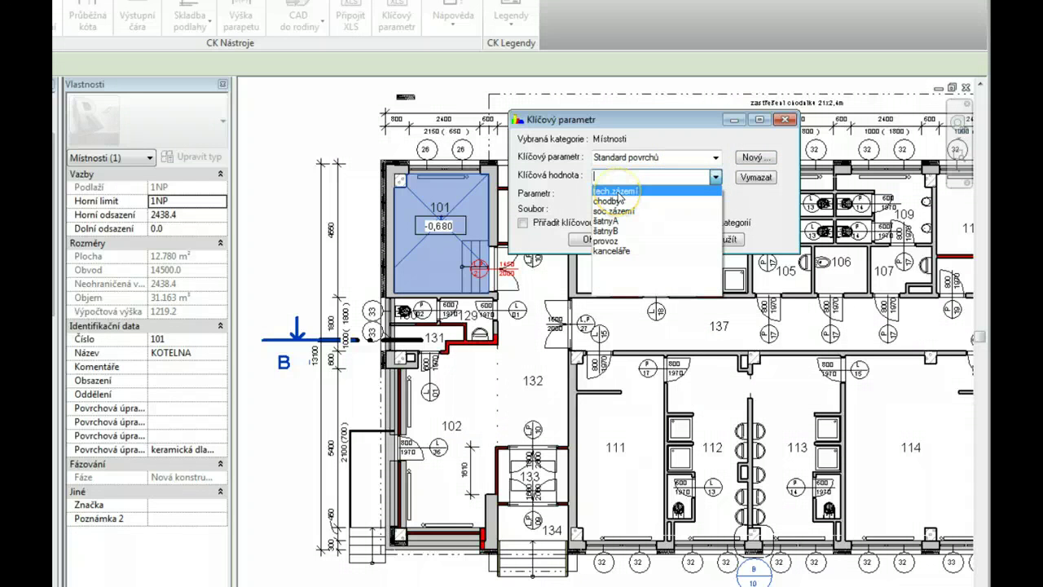
click(620, 193)
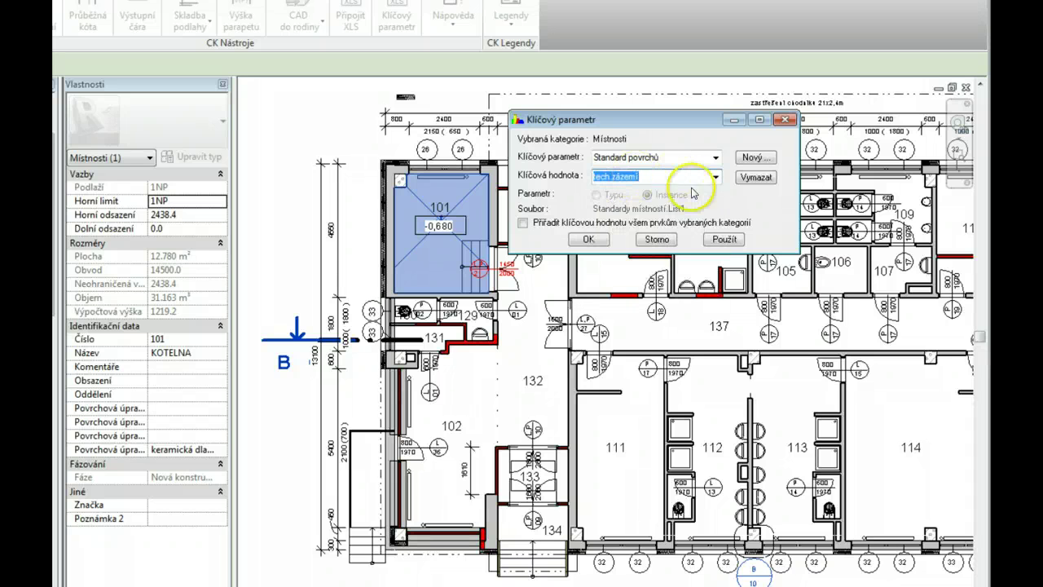
click(727, 241)
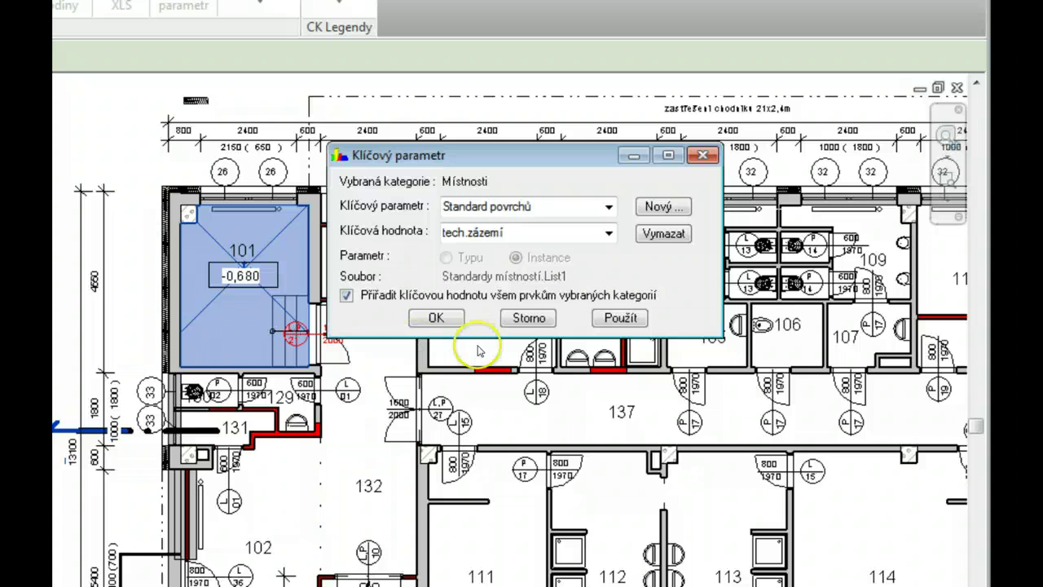
Step: Assign the chodby surface standard to all rooms
click(608, 234)
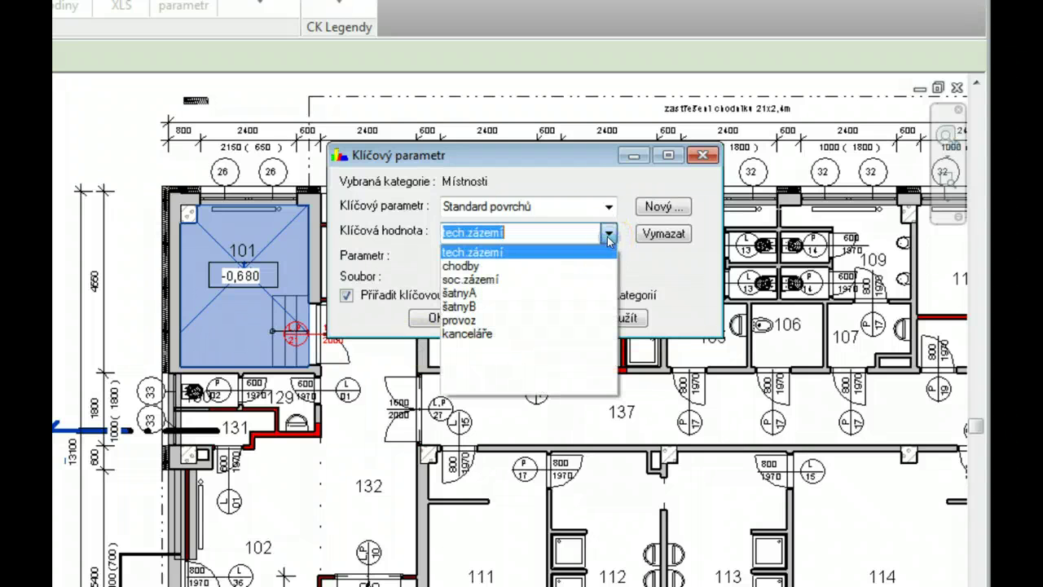
click(466, 267)
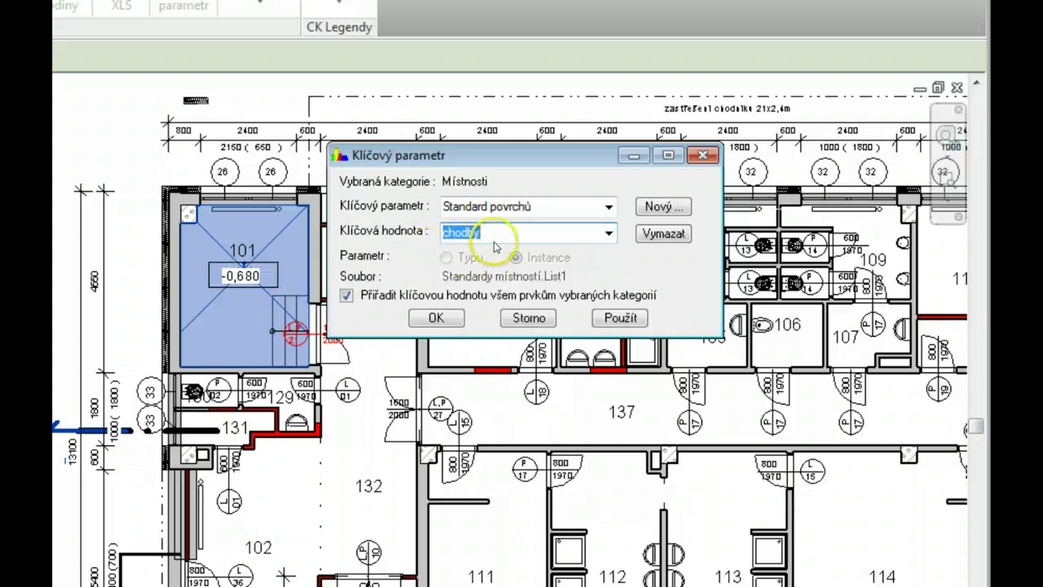
click(614, 324)
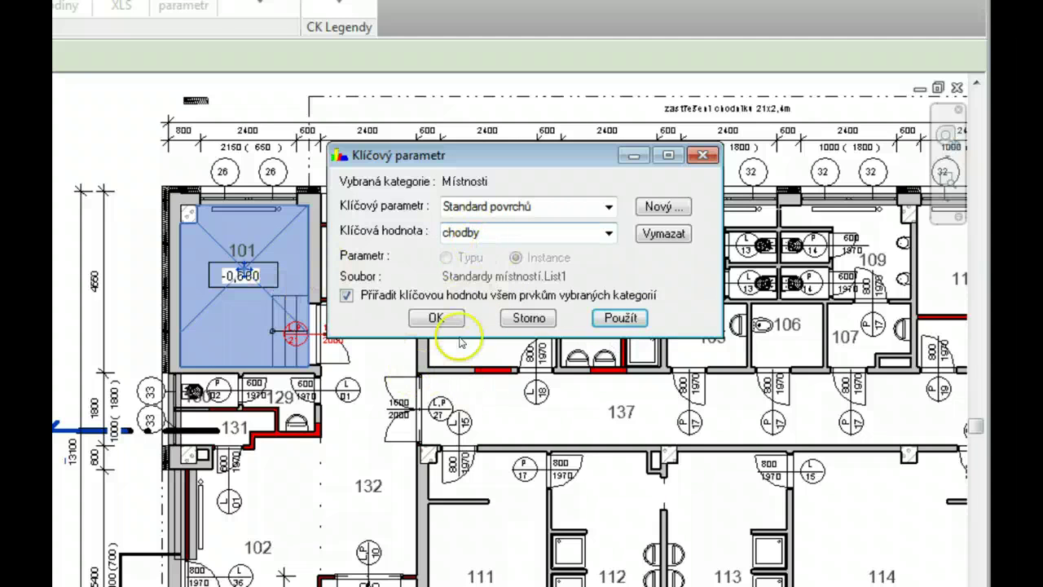
Step: Set only room 101 back to tech.zázemí and close the dialog
click(608, 233)
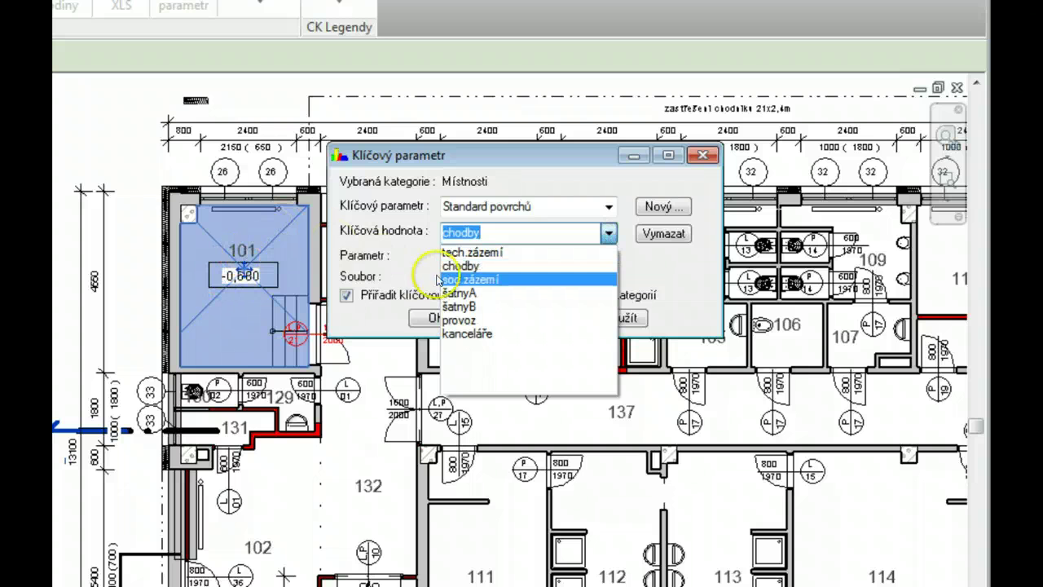
click(461, 253)
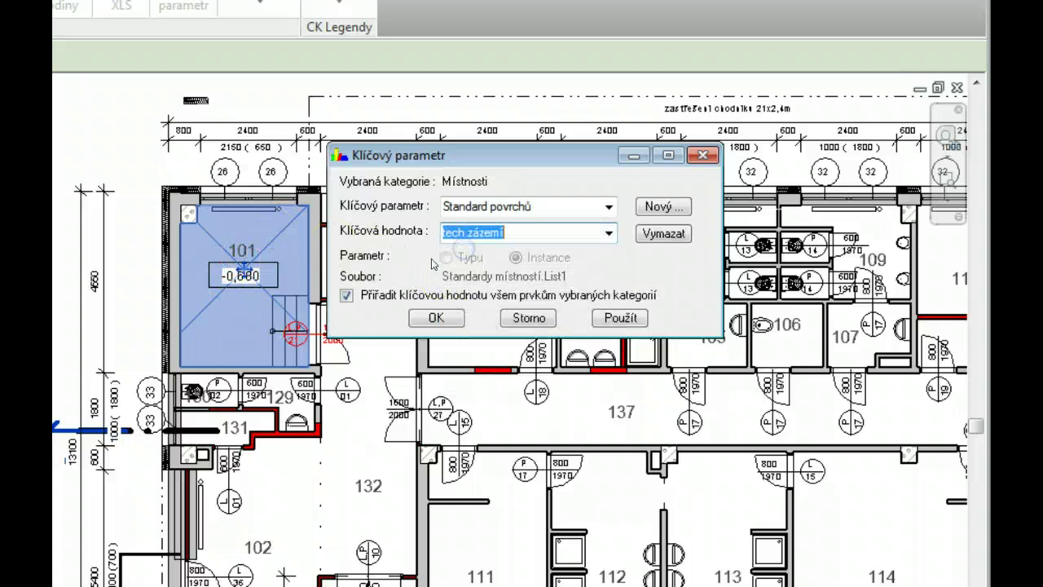
click(348, 296)
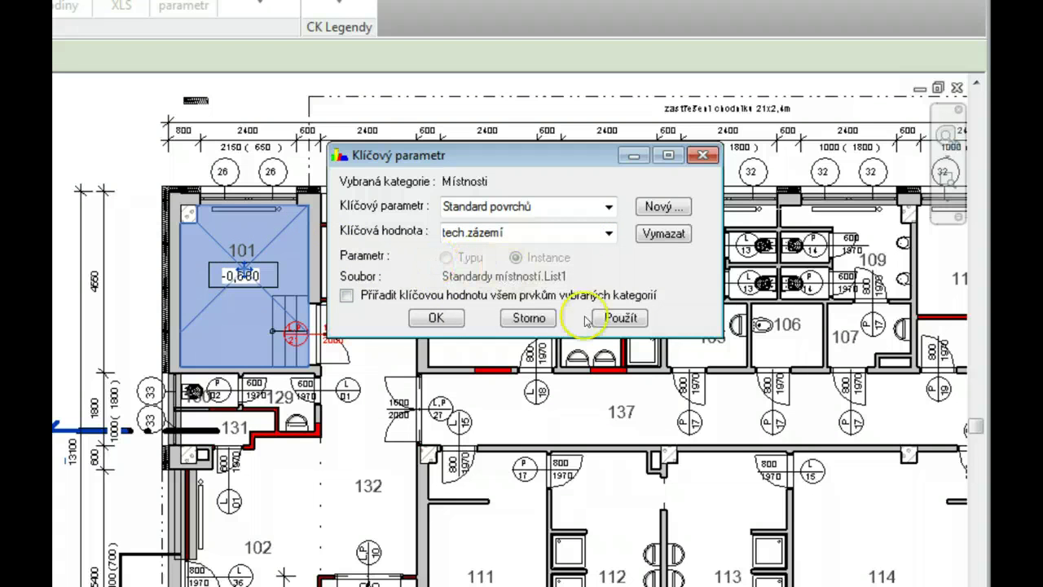
click(426, 318)
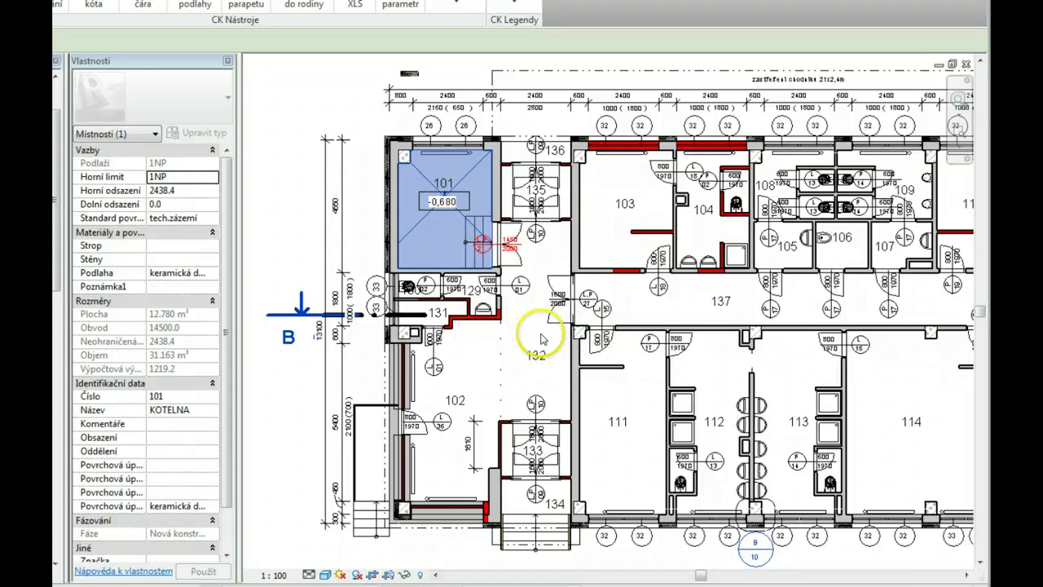
Step: Check that rooms 137 and 102 carry the chodby surface standard
click(738, 284)
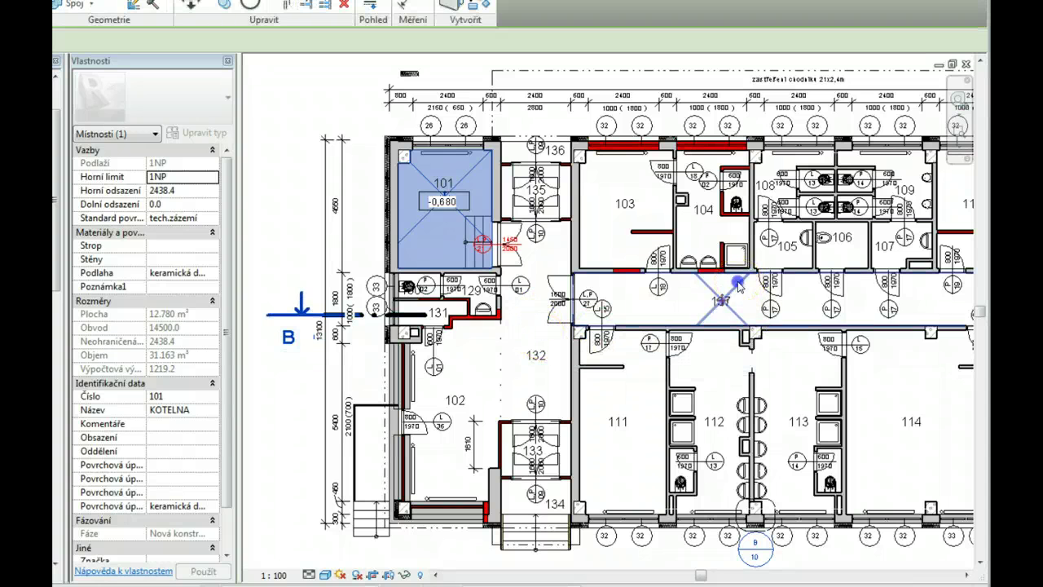
click(738, 283)
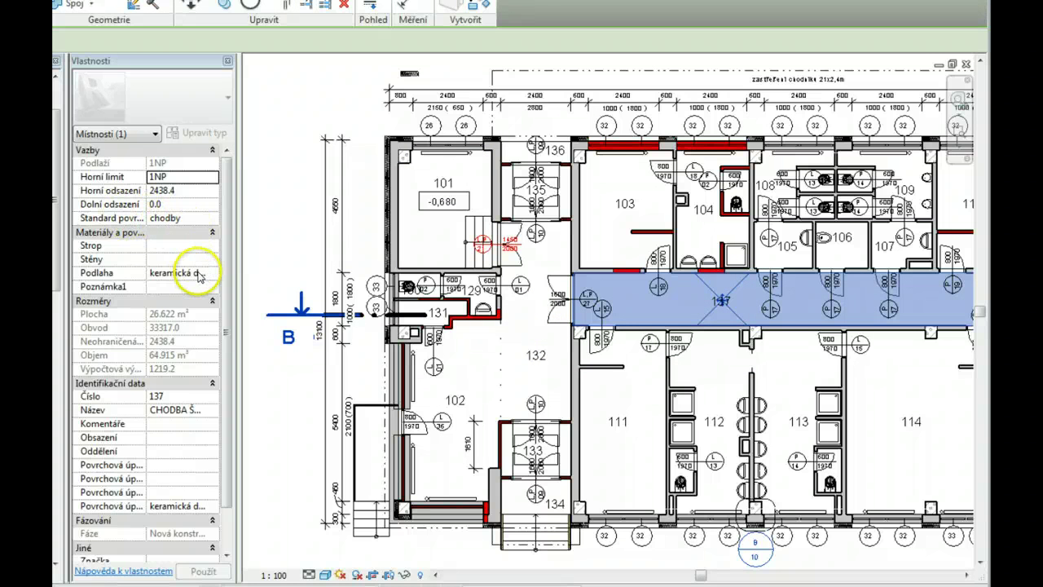
click(481, 389)
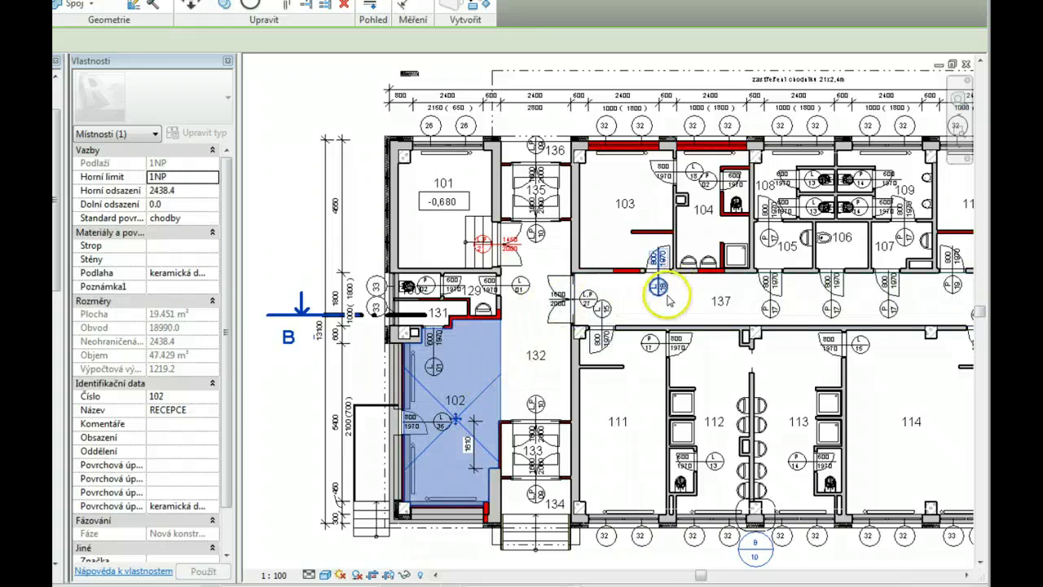
Step: Cancel the accidental tag 137 move and window-select the block of rooms 105–109
mouse_move(658, 291)
middle_down()
mouse_move(564, 295)
mouse_move(493, 279)
middle_up()
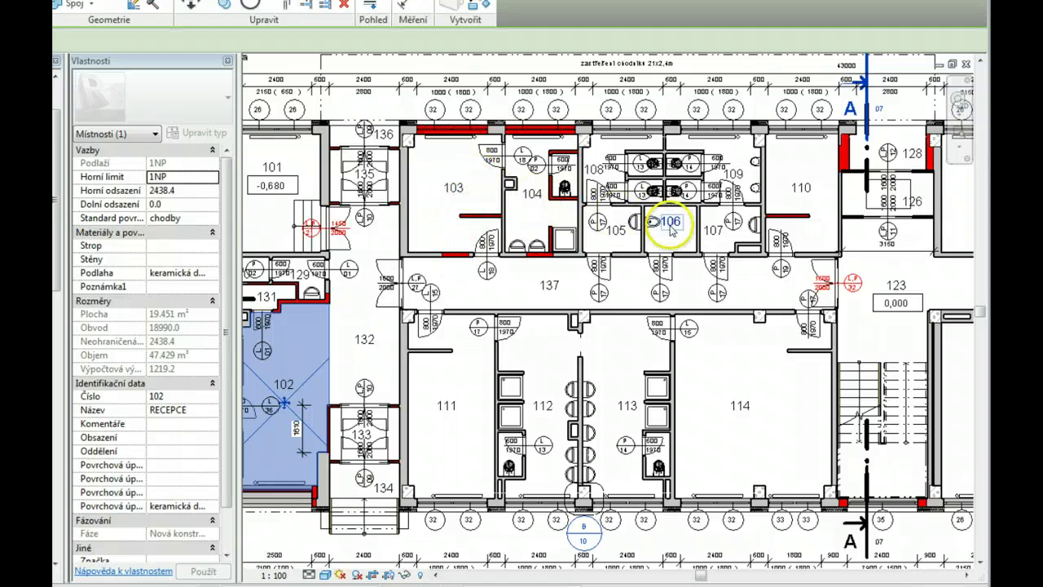
drag(548, 287, 658, 262)
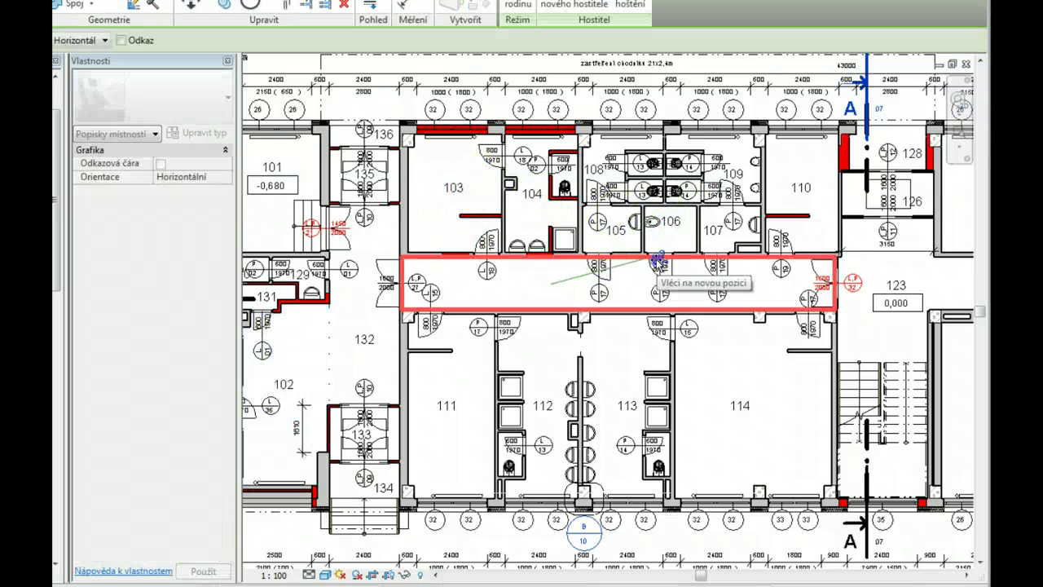
key(Escape)
key(Escape)
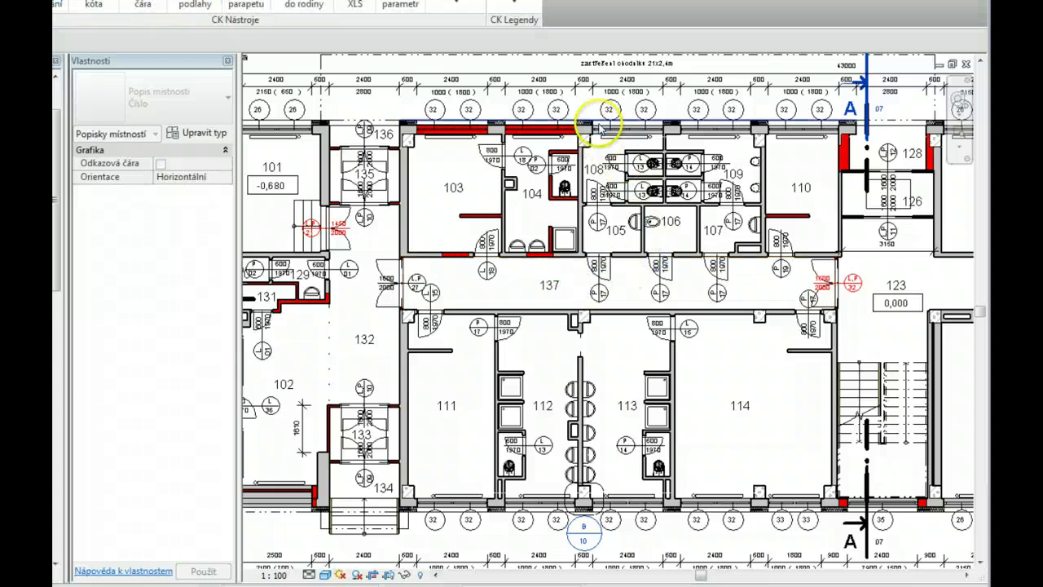
drag(592, 110, 751, 277)
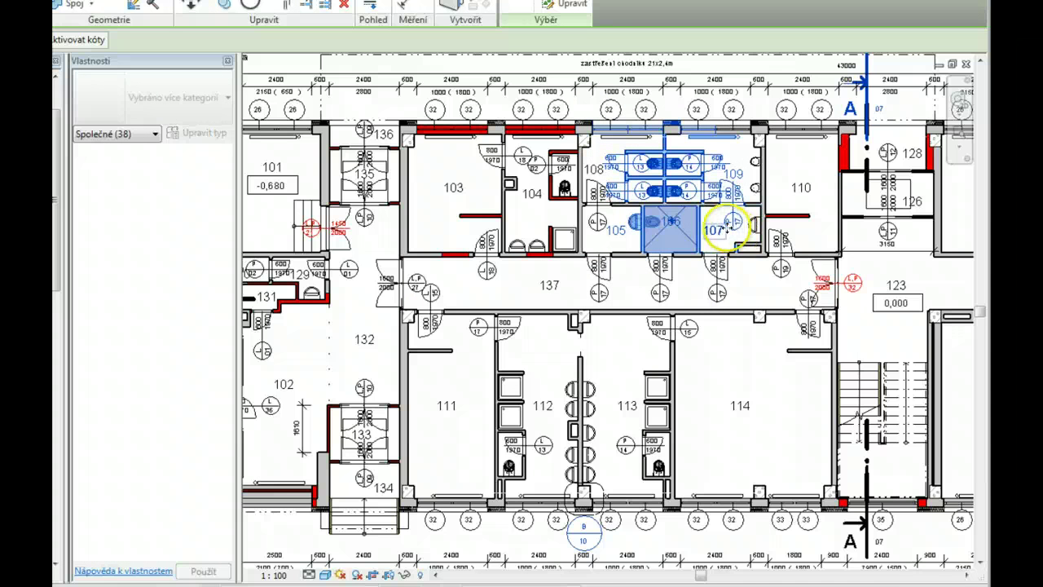
Step: Filter the selection down to just the five rooms 105–109
click(741, 161)
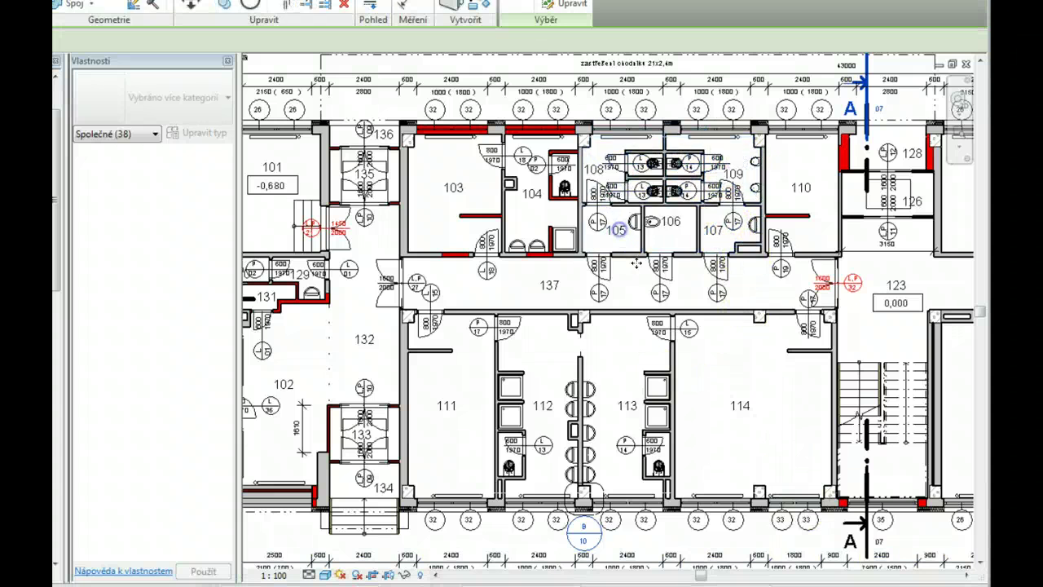
click(880, 572)
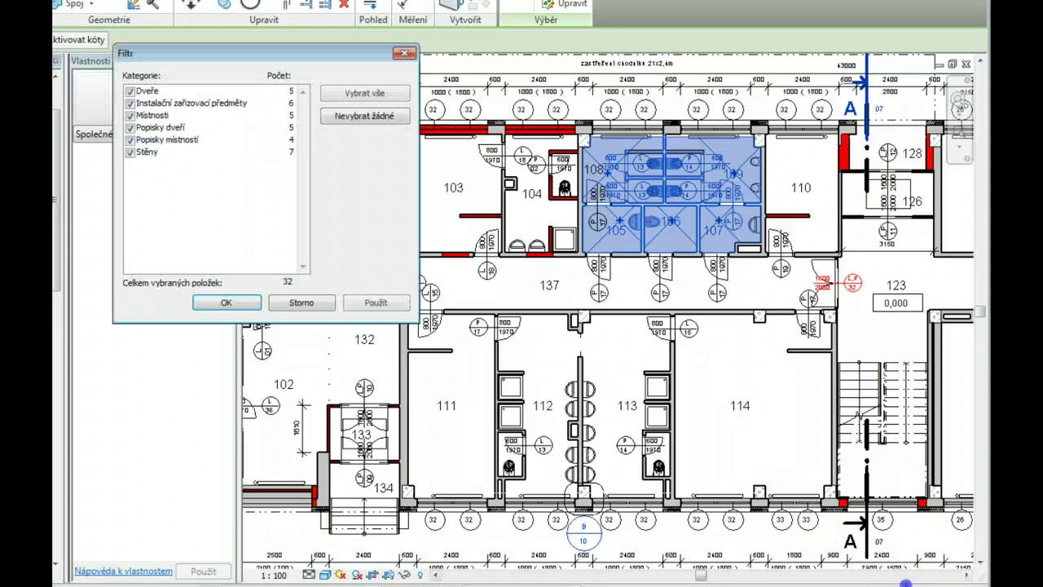
click(364, 116)
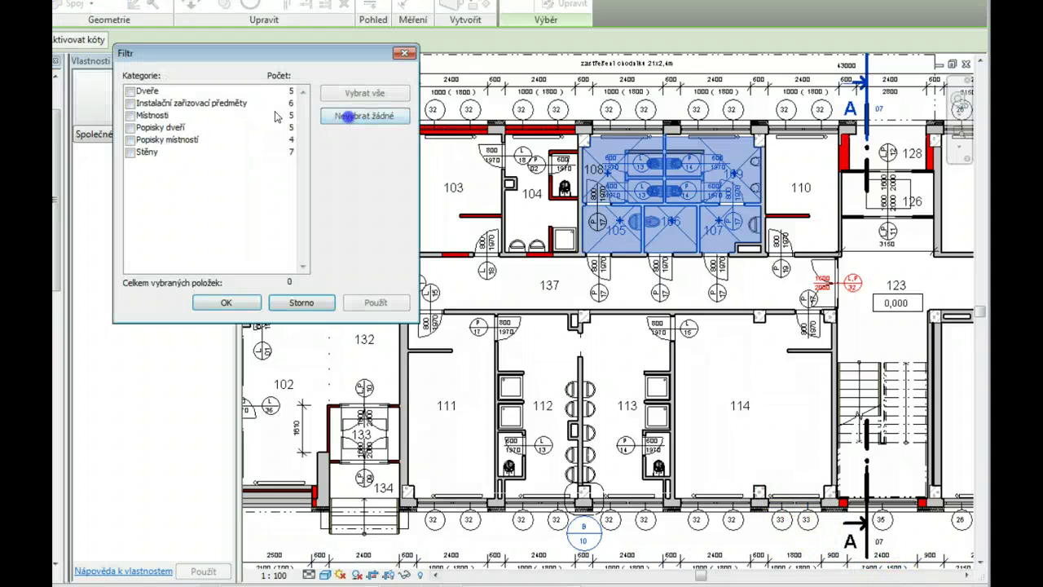
click(130, 115)
click(214, 303)
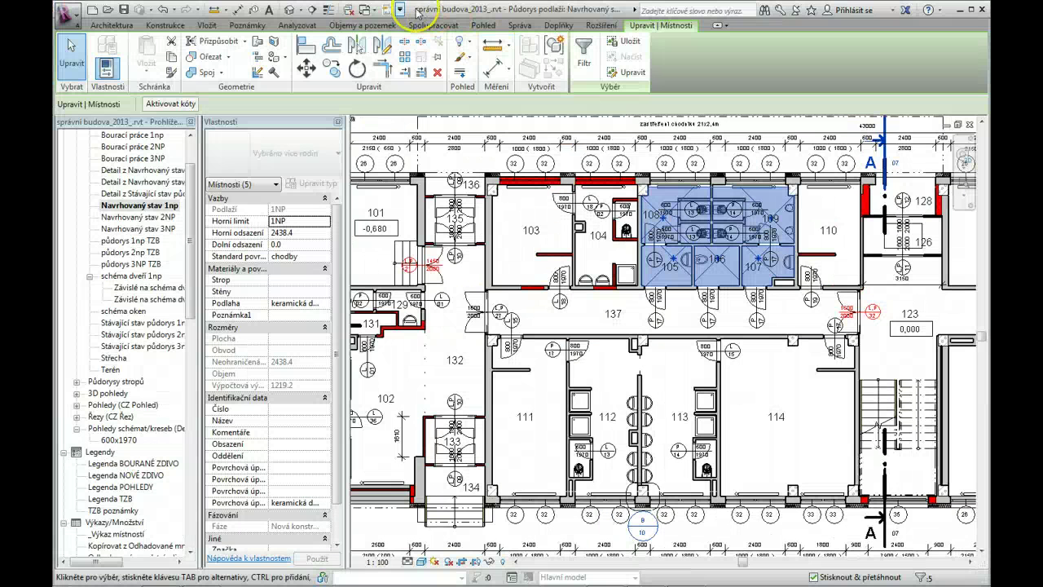
Step: Assign Standard povrchů value soc.zázemí to the selected rooms and close the dialog
click(388, 10)
click(293, 106)
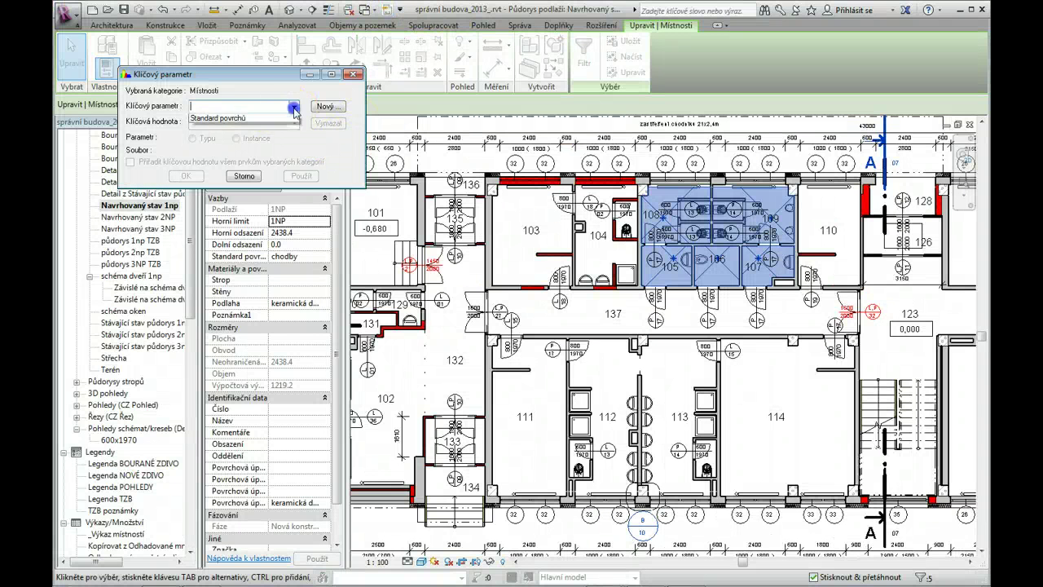
click(242, 120)
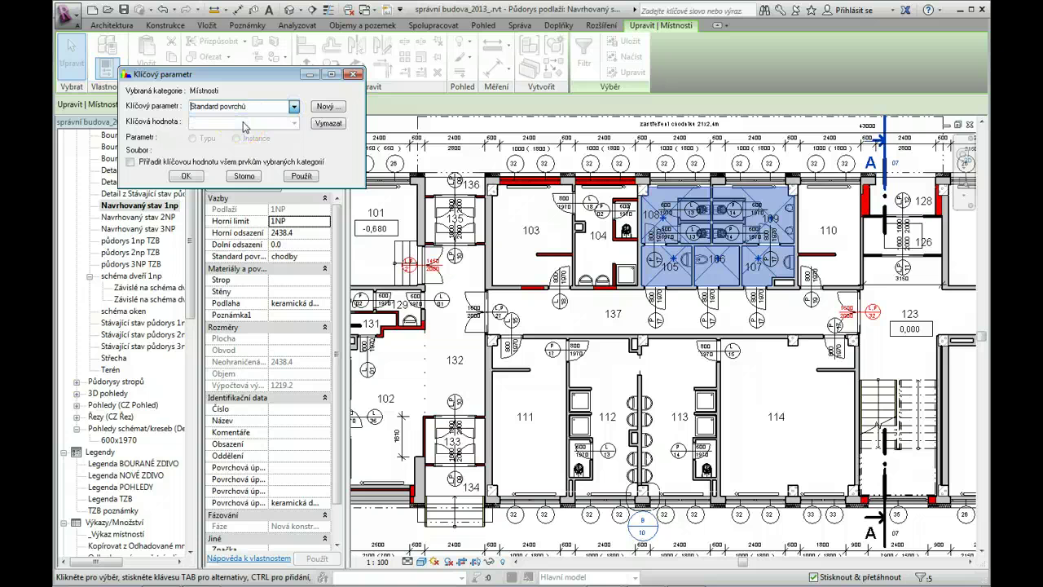
click(293, 123)
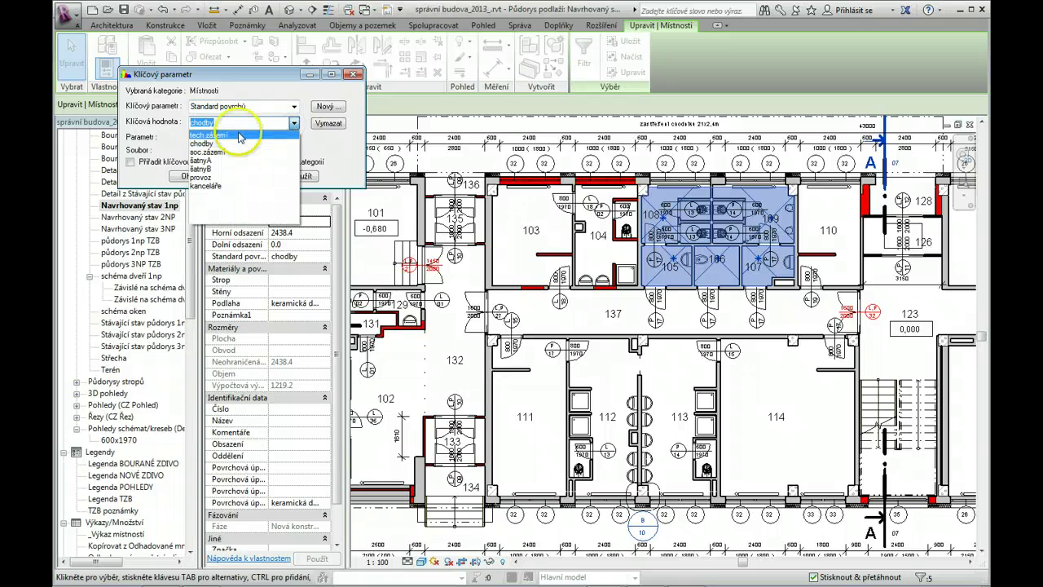
click(224, 153)
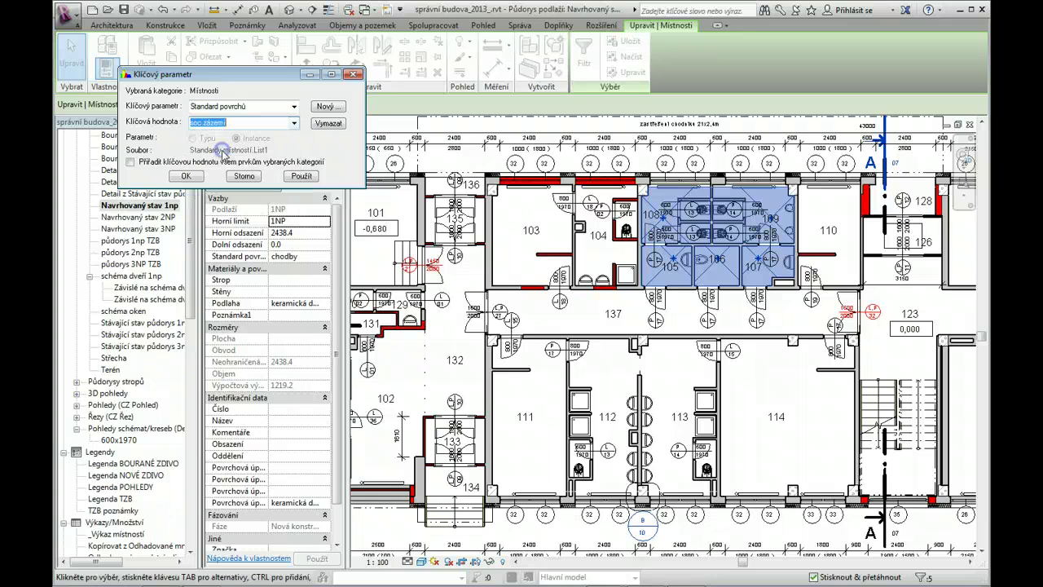
click(306, 179)
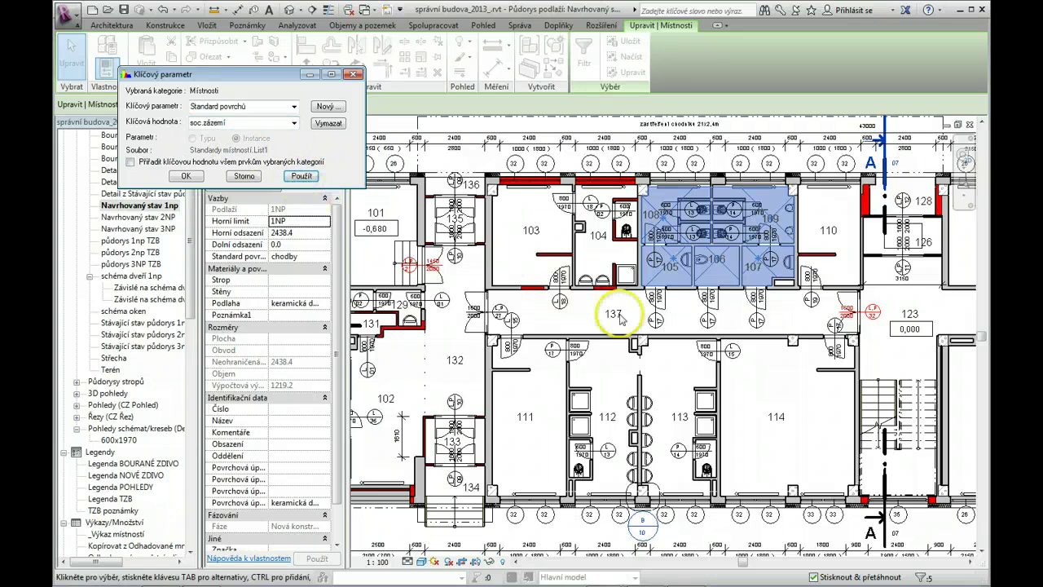
click(187, 175)
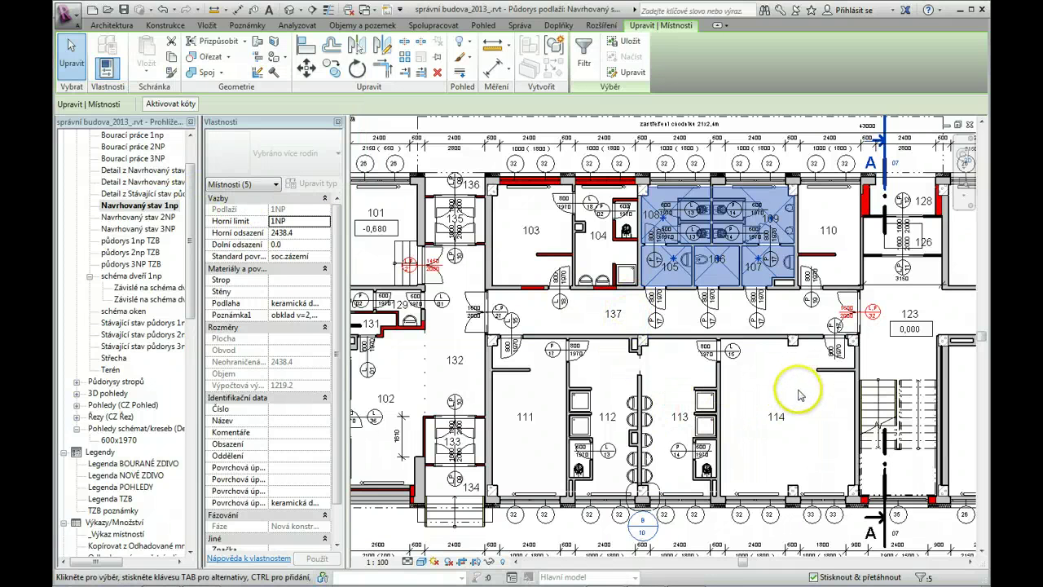
Step: Select rooms 114, 111, 103 and 110 and assign them the Standard povrchů key value šatnyA
click(789, 410)
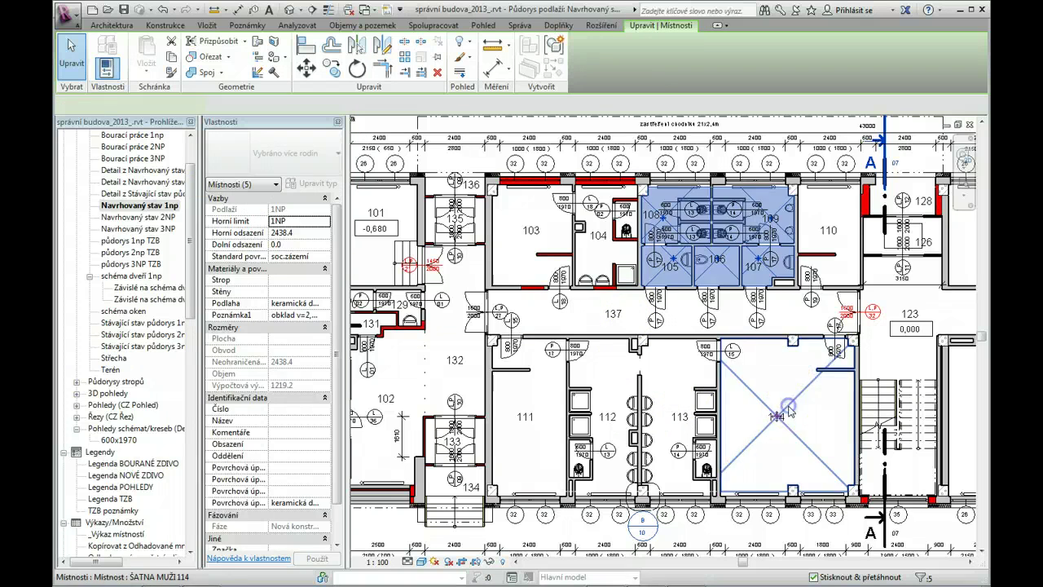
ctrl+click(539, 434)
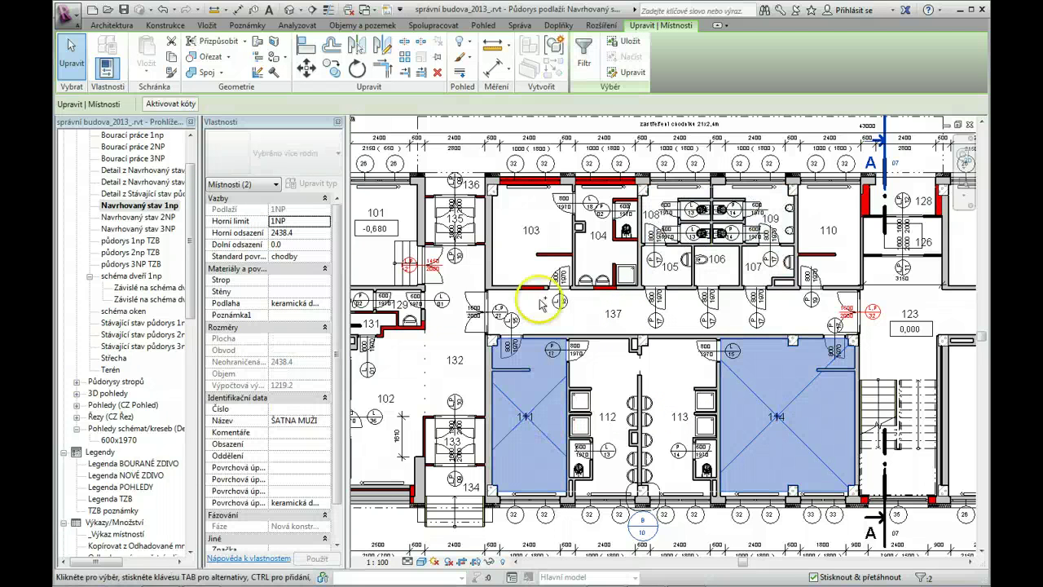
ctrl+click(550, 236)
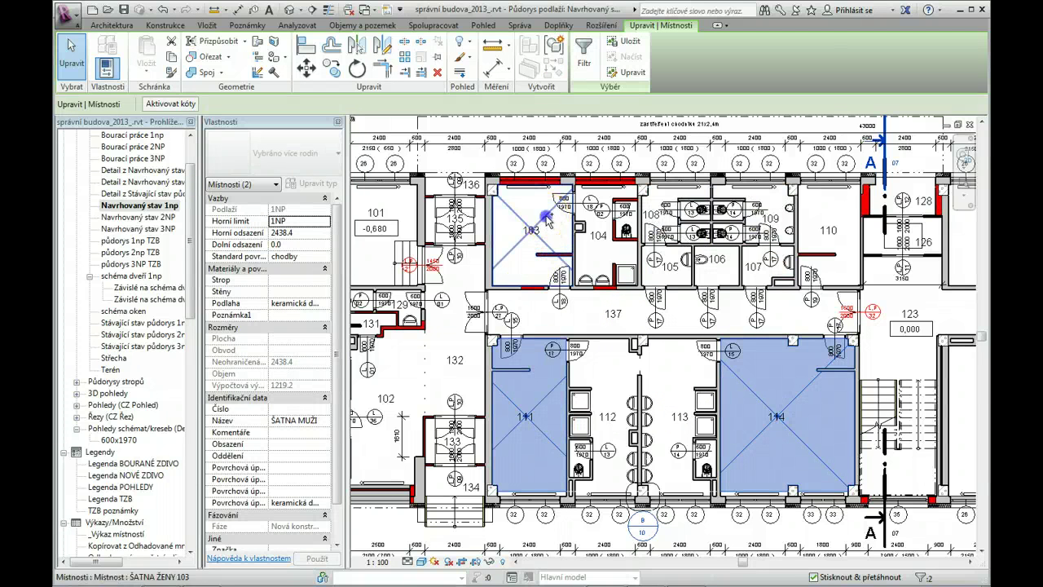
ctrl+click(820, 232)
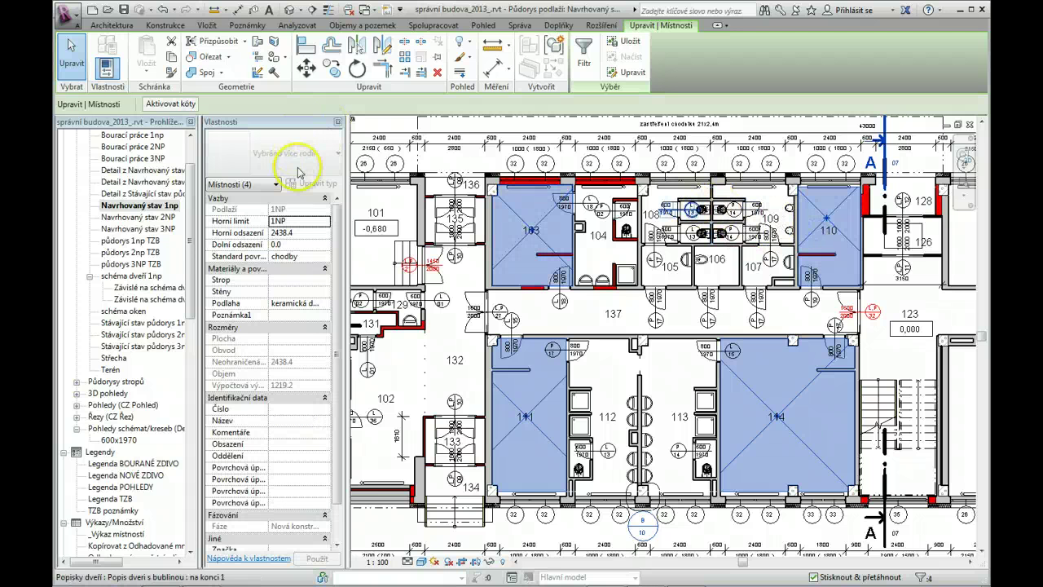
click(388, 11)
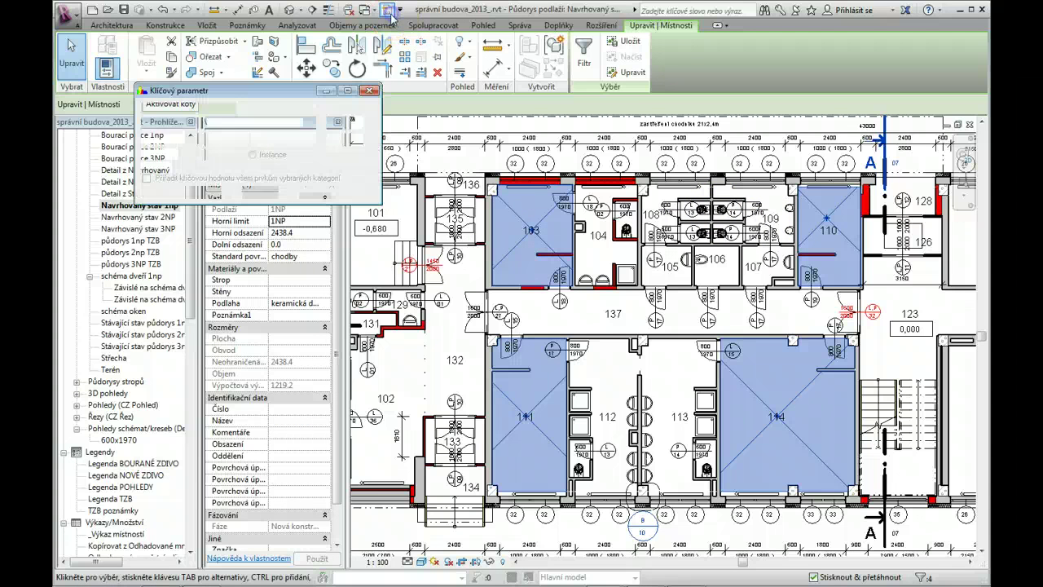
click(303, 122)
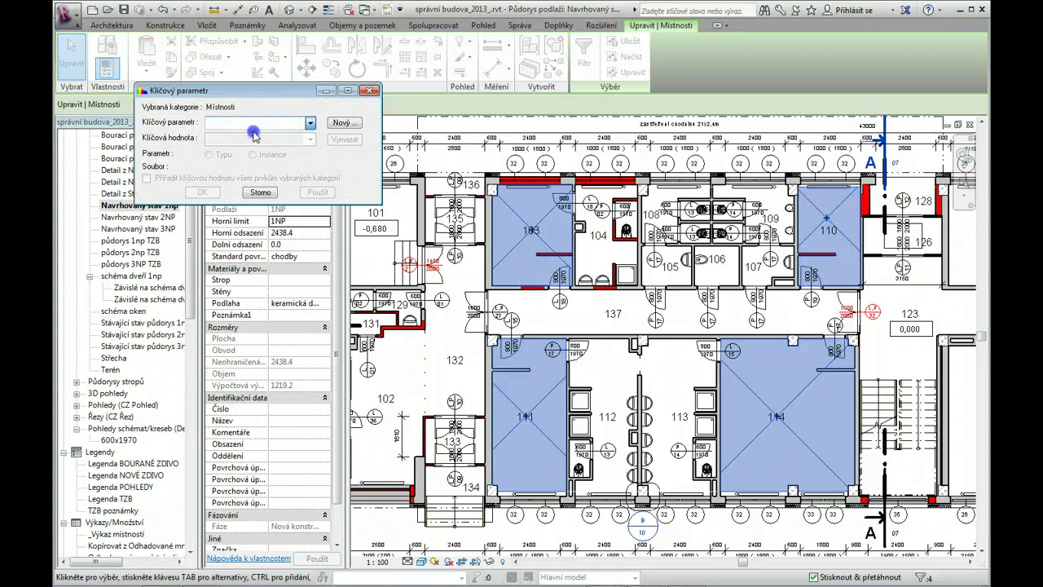
click(255, 137)
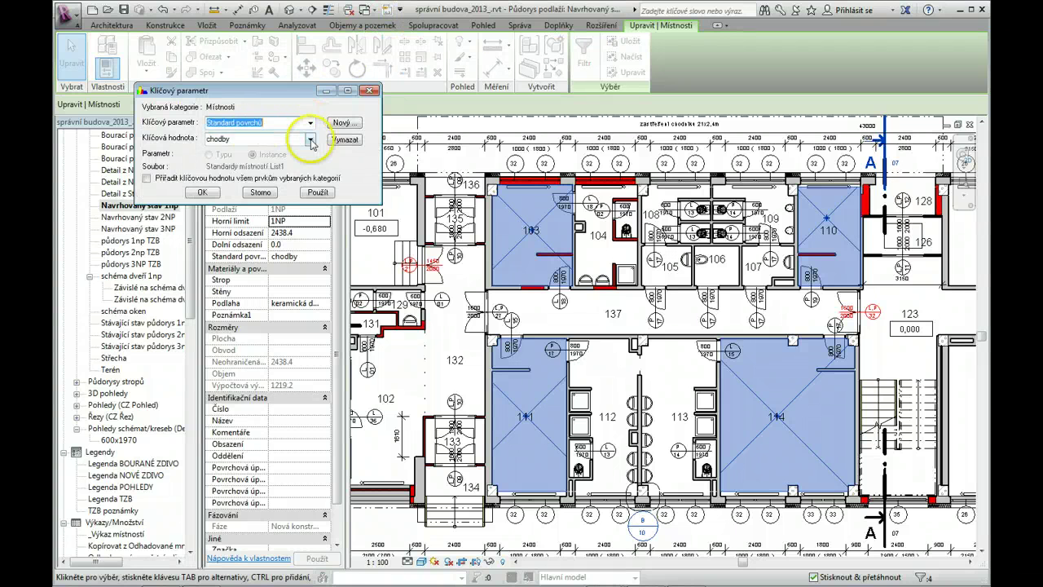
click(310, 139)
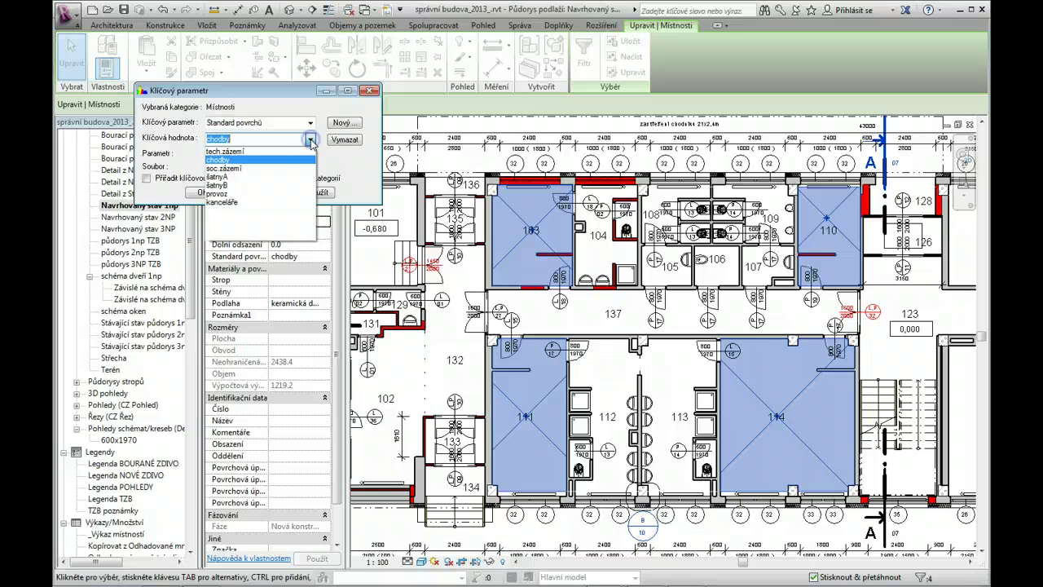
click(232, 177)
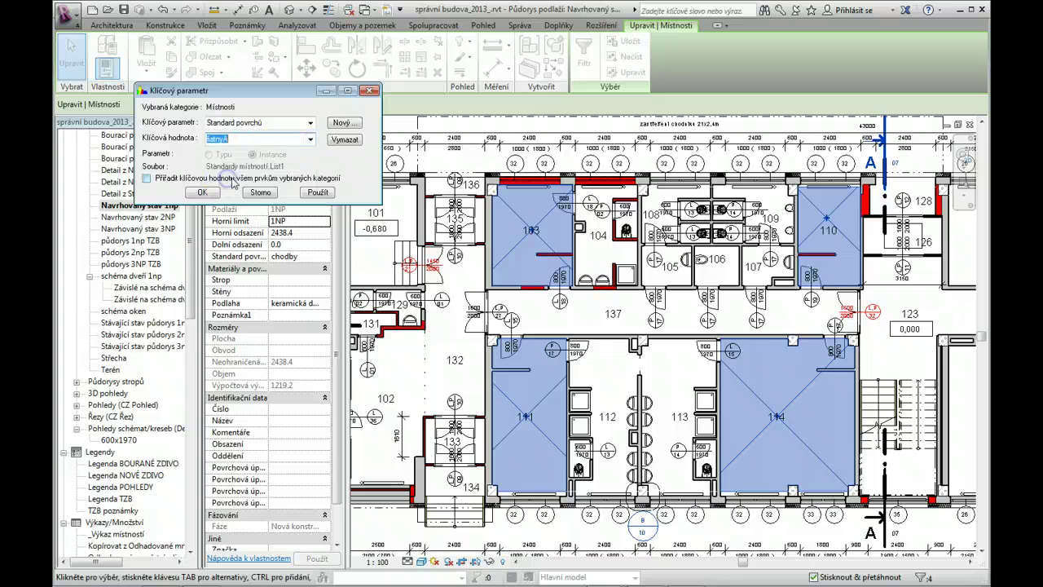
click(204, 193)
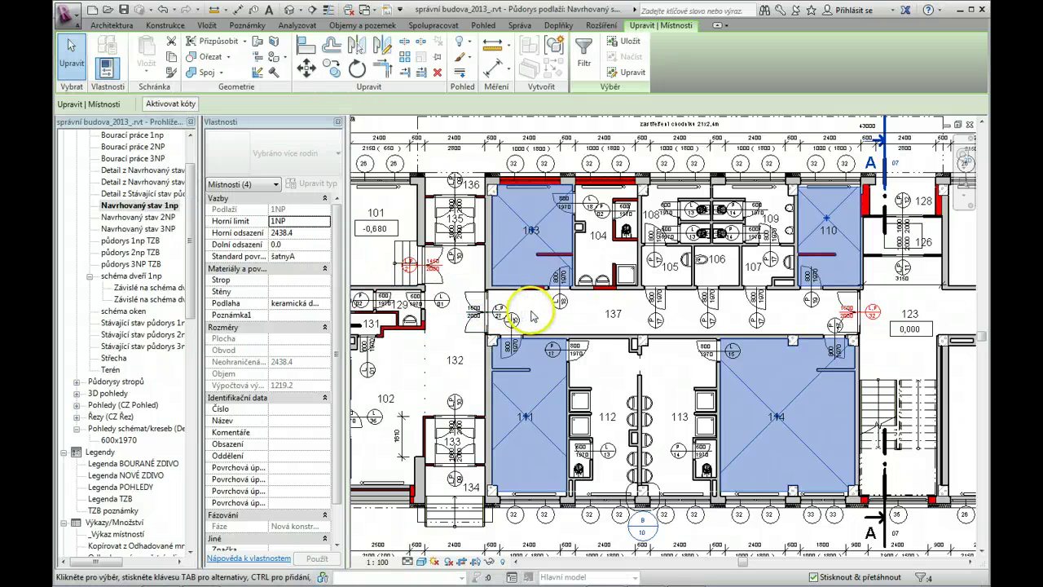
click(531, 310)
Step: Assign room 118 the Standard povrchů key value kanceláře via Klíčový parametr
middle_drag(530, 310, 378, 286)
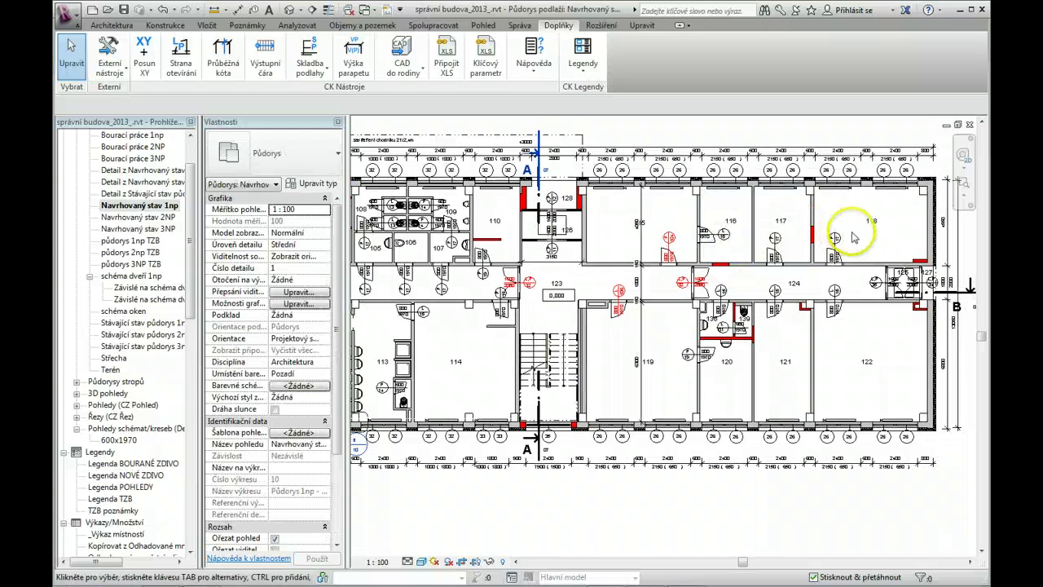
click(852, 237)
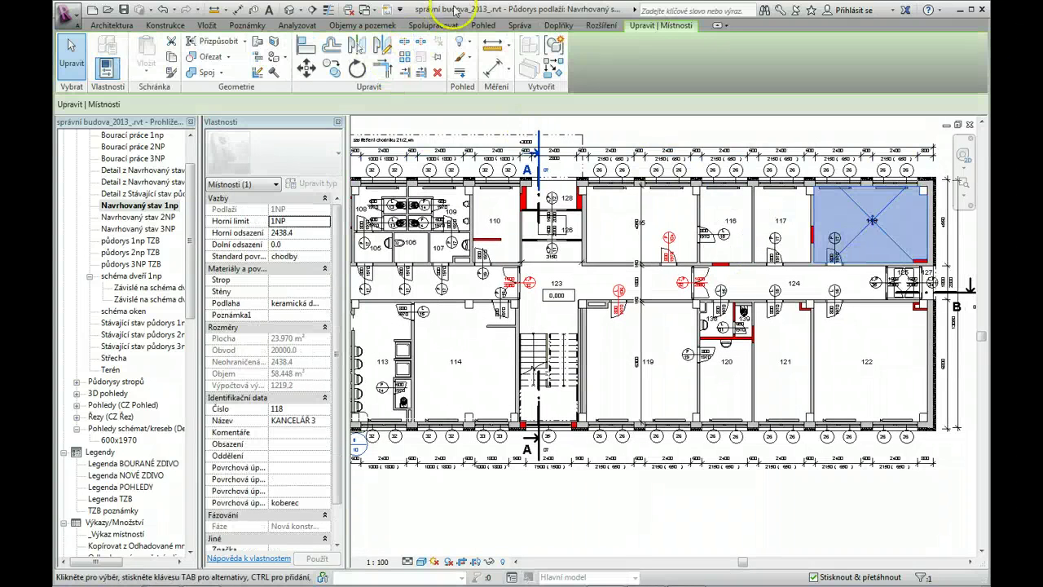
click(367, 10)
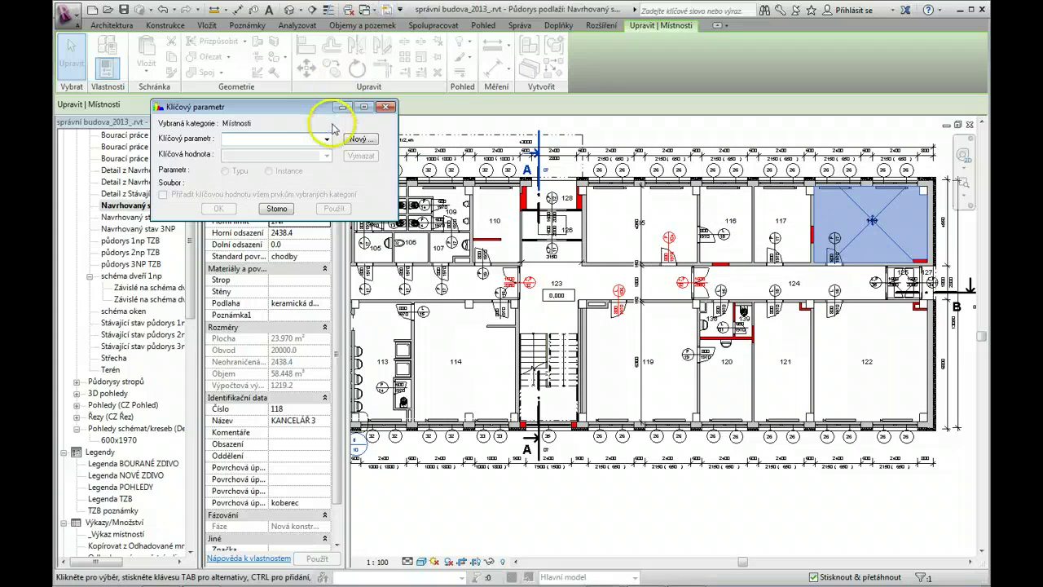
click(327, 142)
click(277, 154)
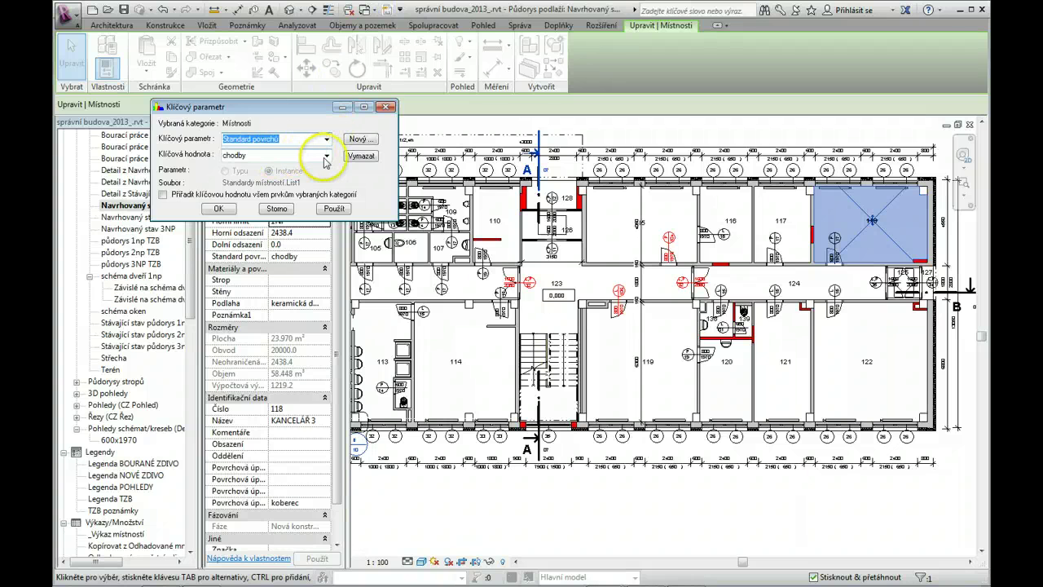
click(327, 155)
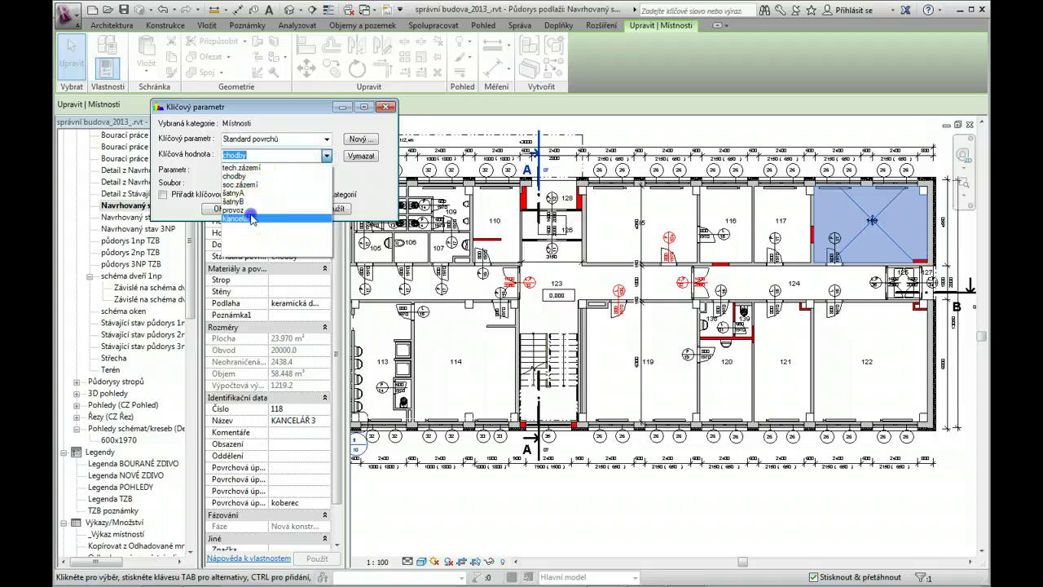
click(252, 218)
click(219, 209)
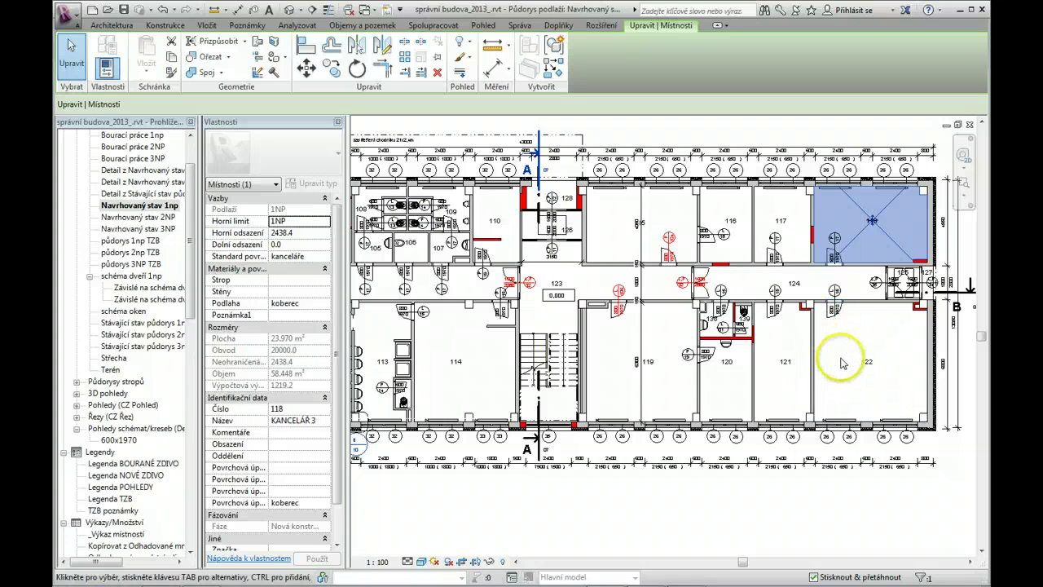
Step: Set Standard povrchů to kanceláře for rooms 122, 121 and 117 in Properties
click(881, 348)
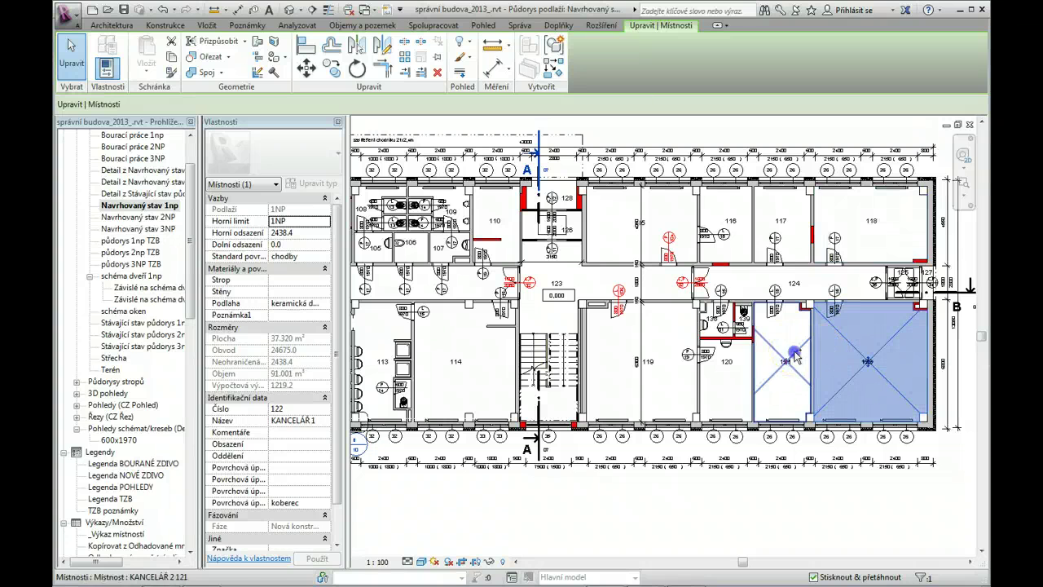
ctrl+click(794, 357)
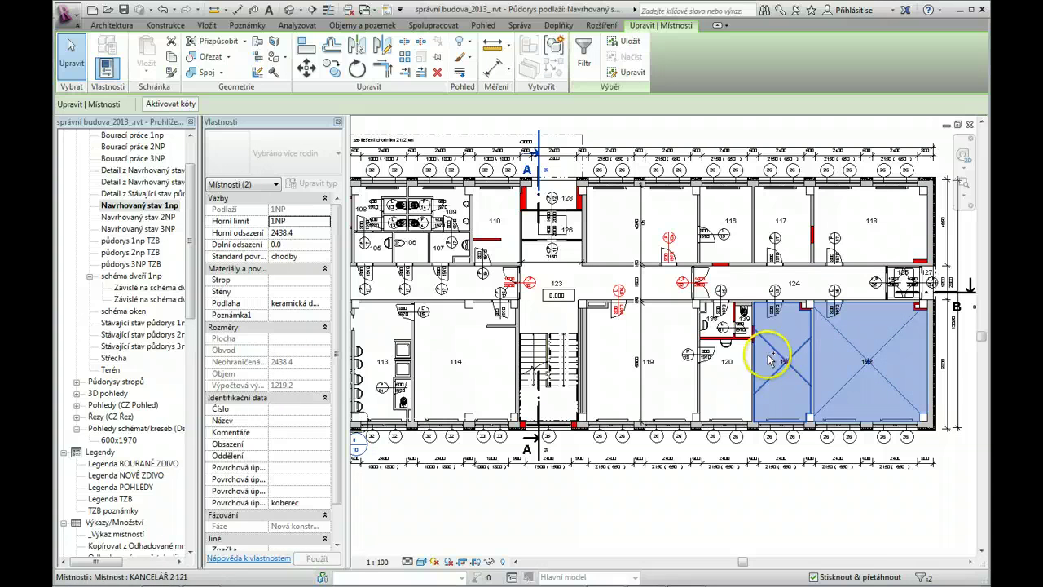
ctrl+click(798, 249)
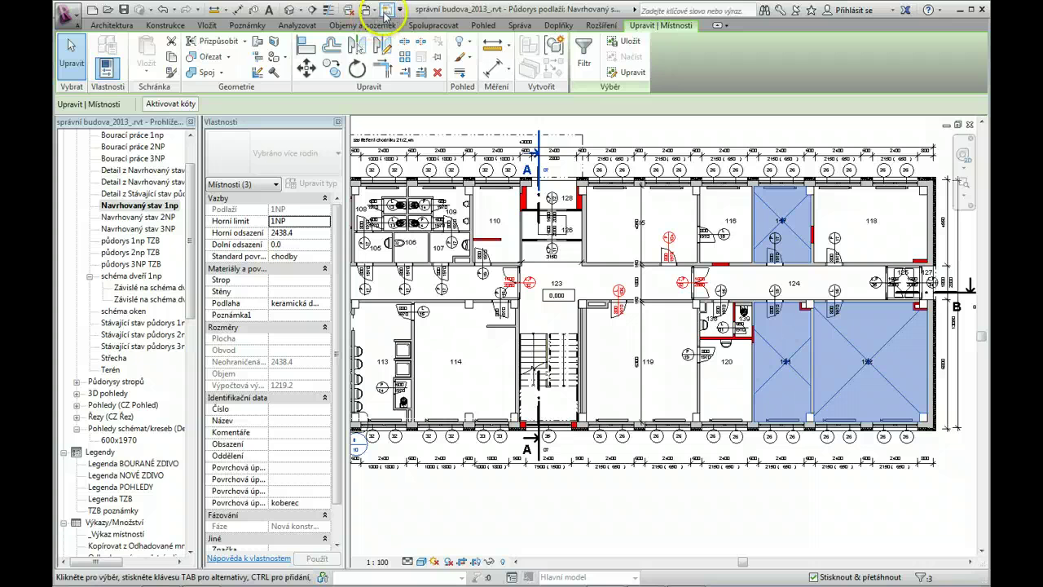
click(325, 259)
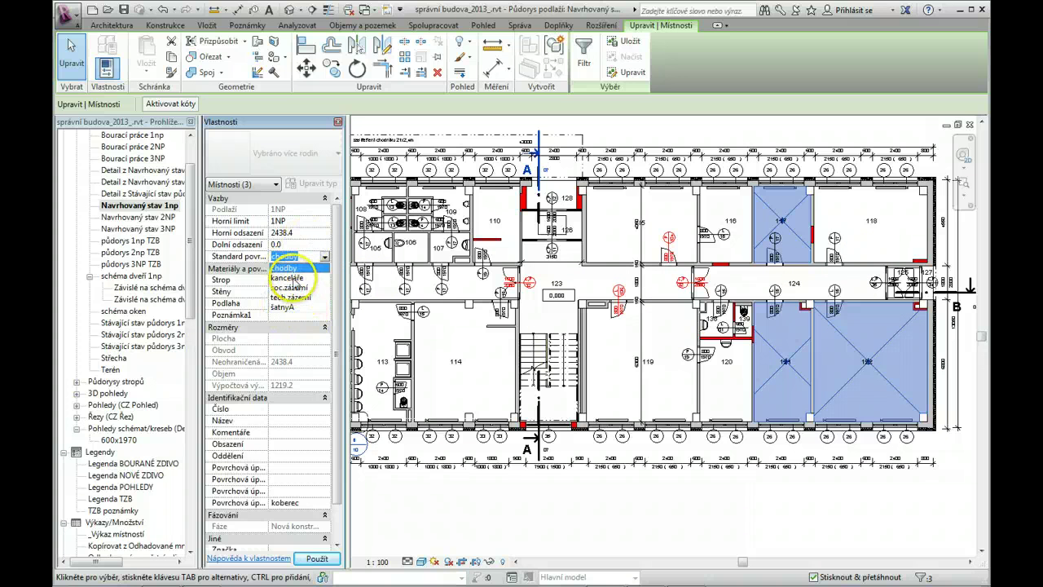
click(286, 277)
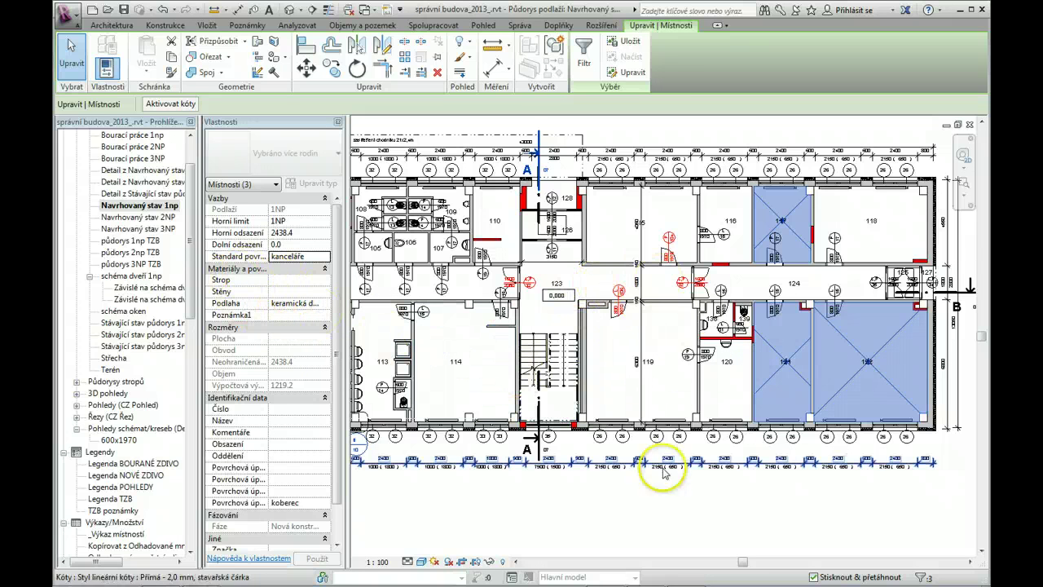
click(663, 499)
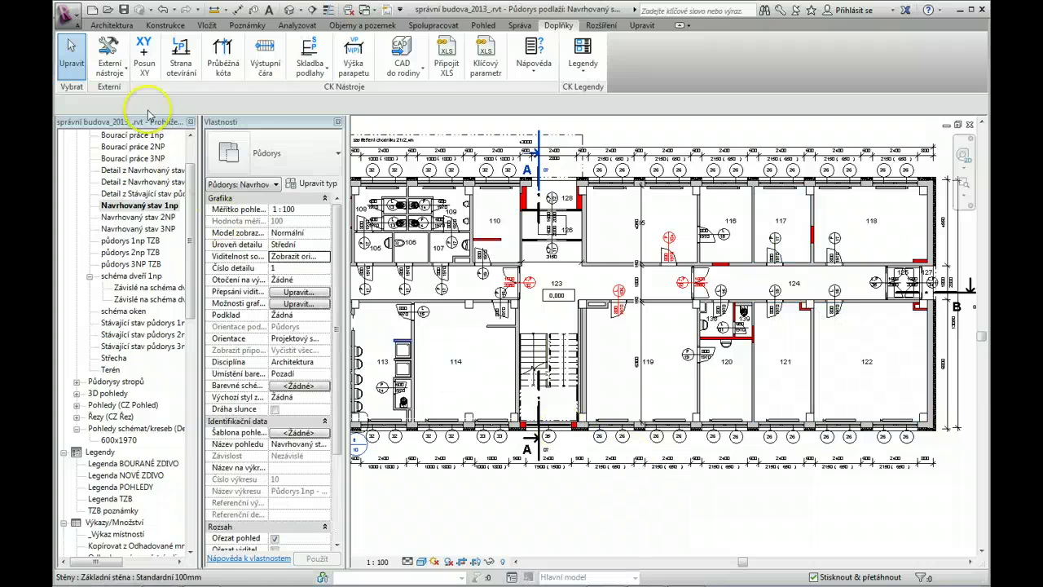
click(124, 11)
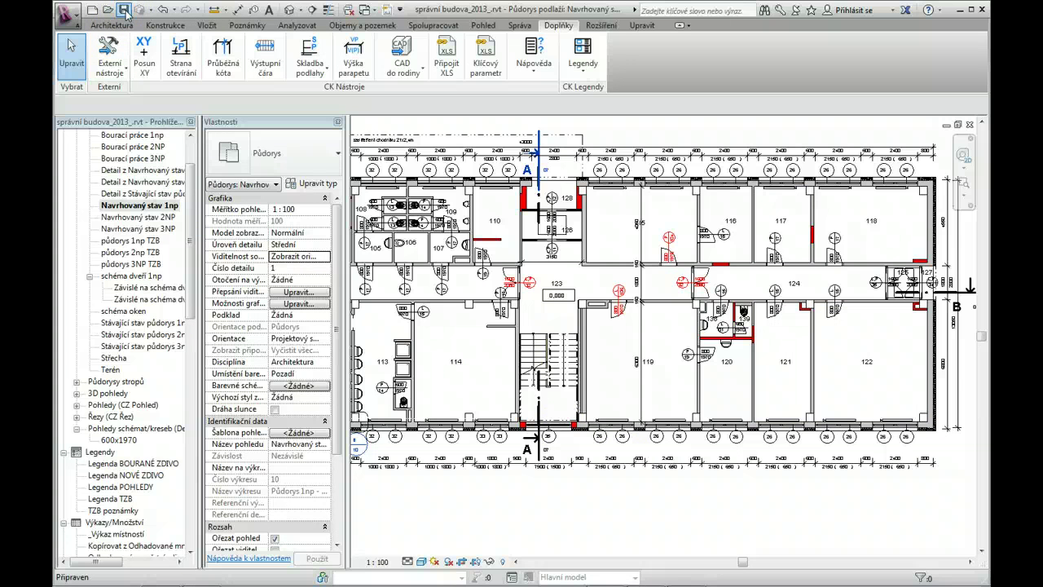
click(259, 121)
key(alt+Tab)
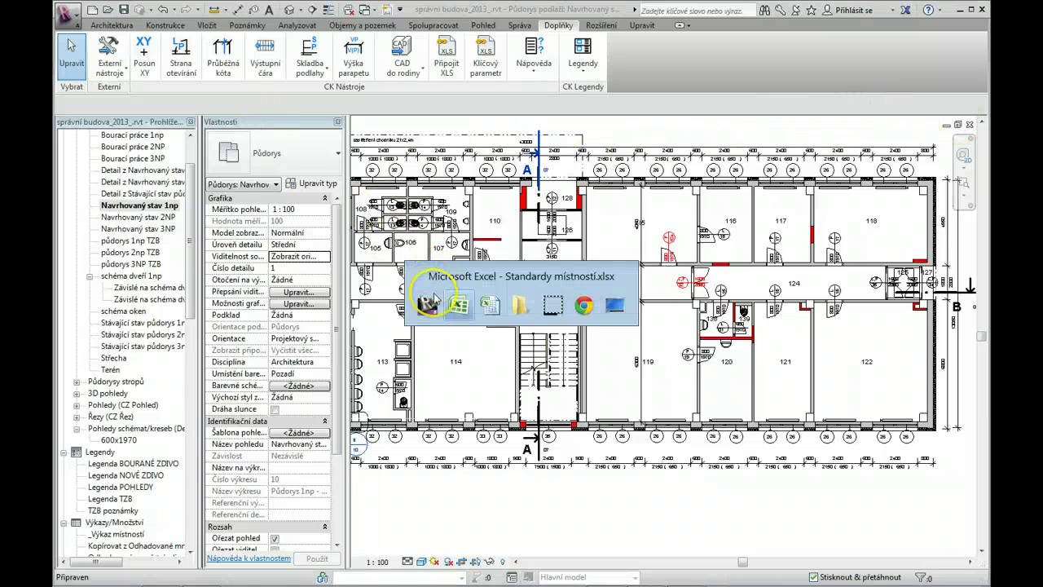
key(Escape)
click(970, 124)
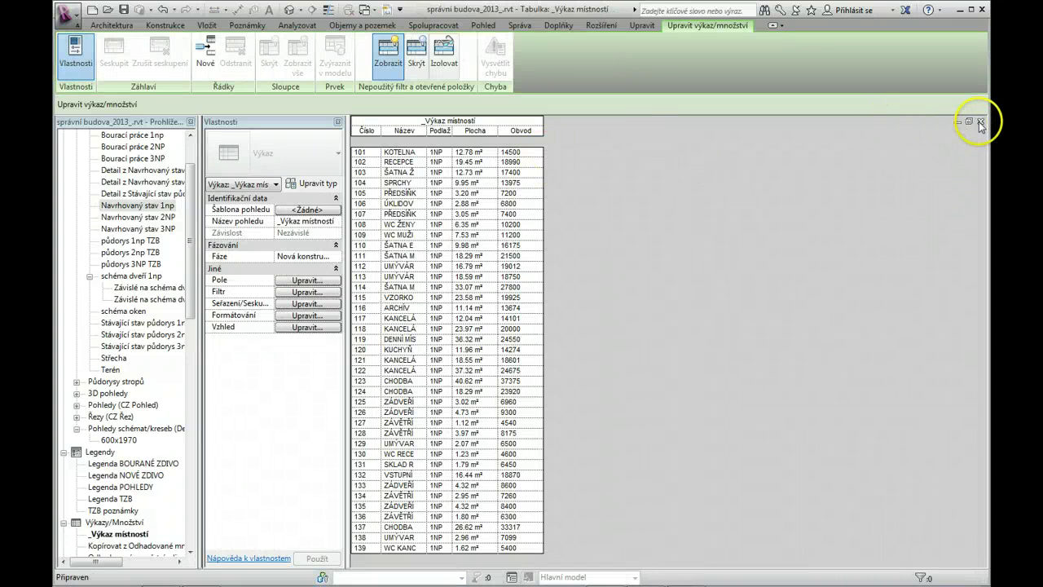
click(980, 122)
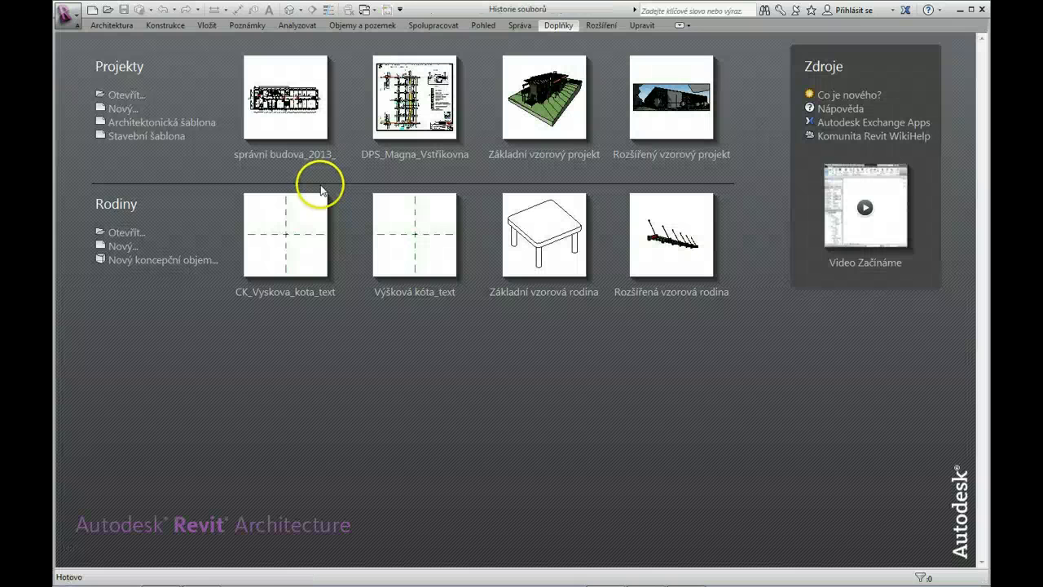
key(alt+Tab)
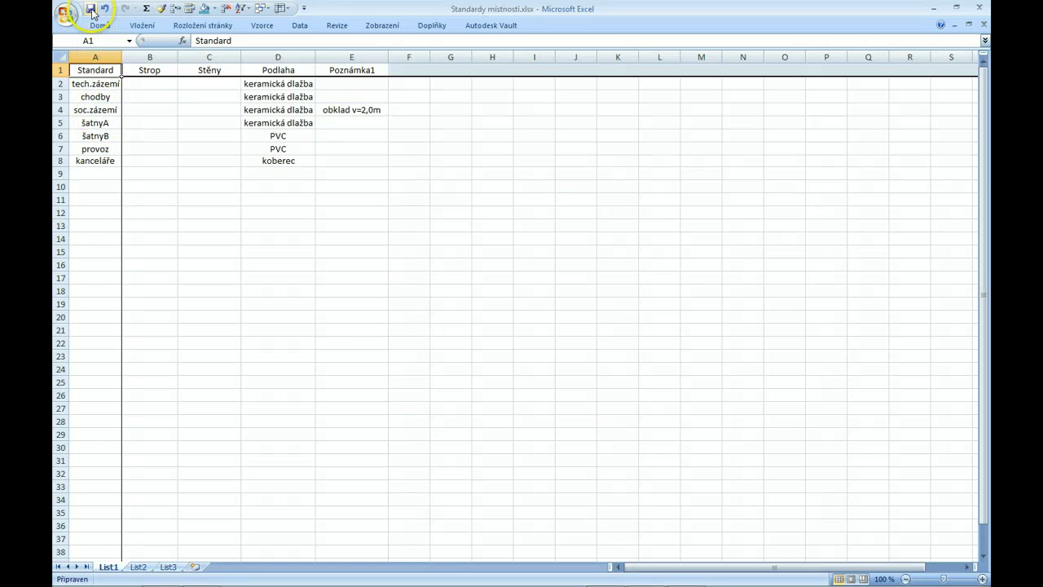
key(alt+Tab)
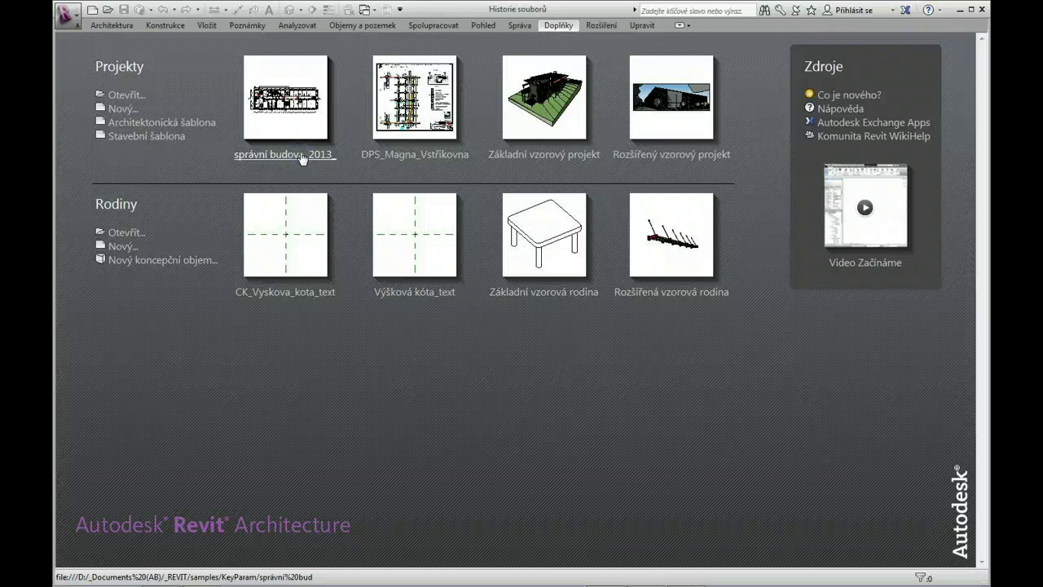
Step: Open the správní budova_2013 project and zoom out on the floor plan
click(301, 157)
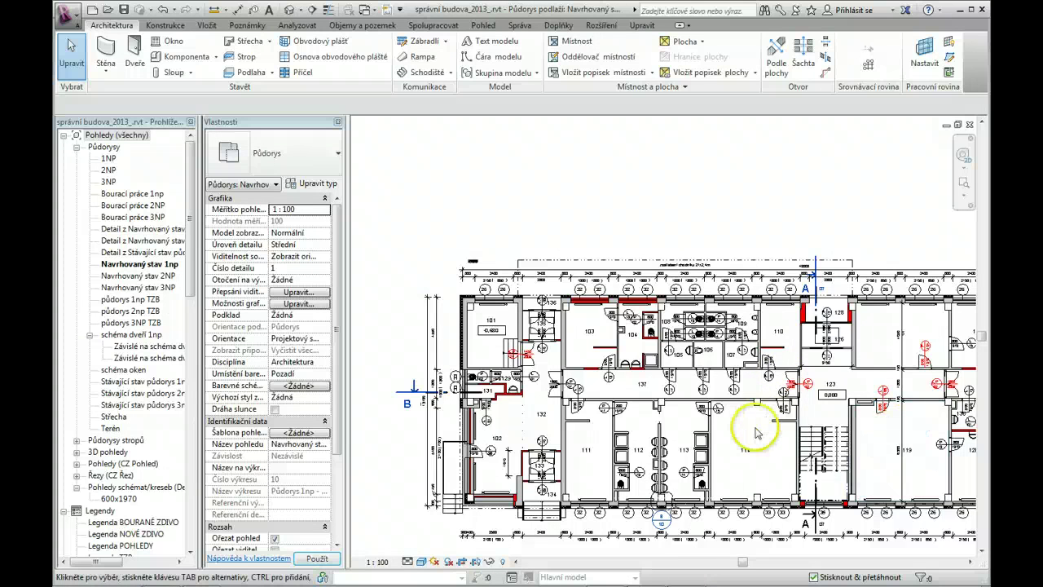
scroll(738, 427, down, 2)
scroll(566, 369, down, 2)
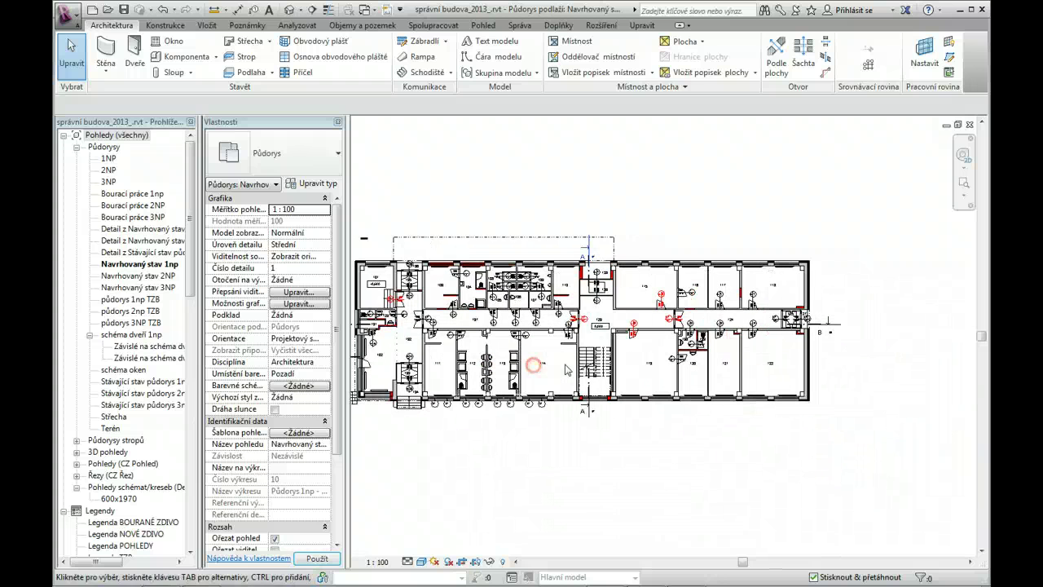
Step: Inspect rooms 122 and 121 to confirm kanceláře with koberec floor values
click(765, 375)
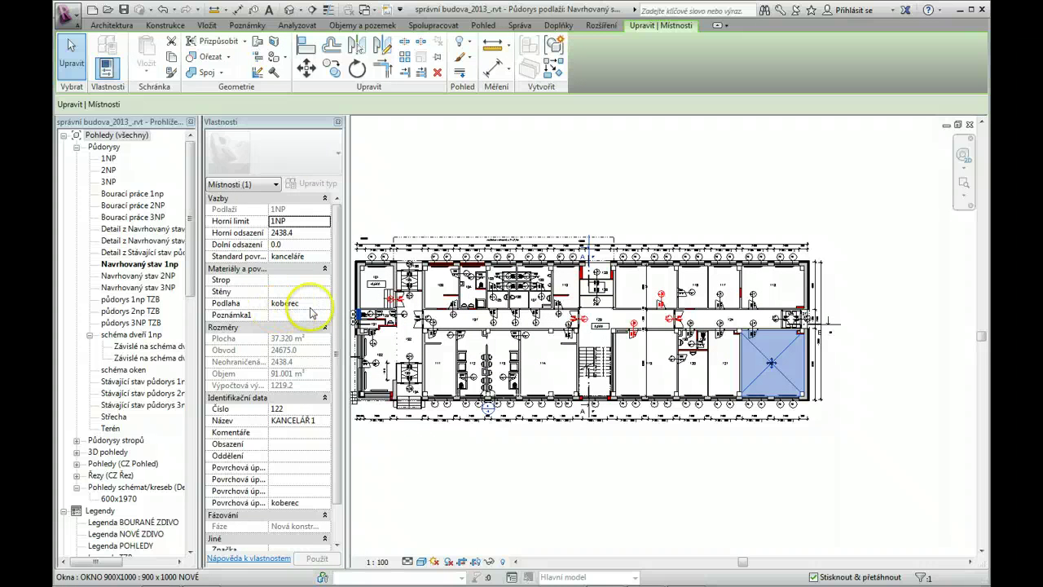
click(299, 310)
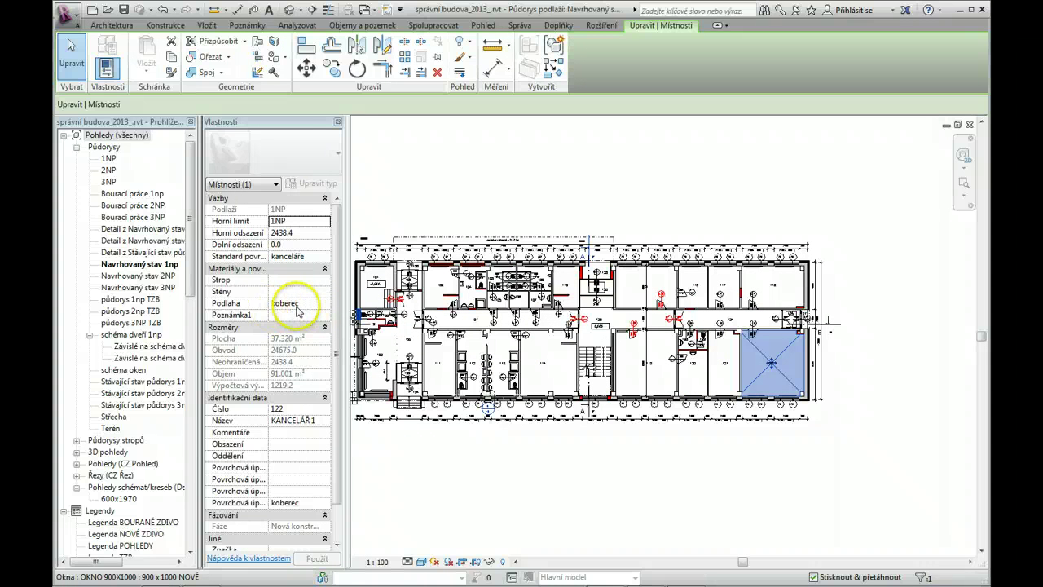
click(721, 370)
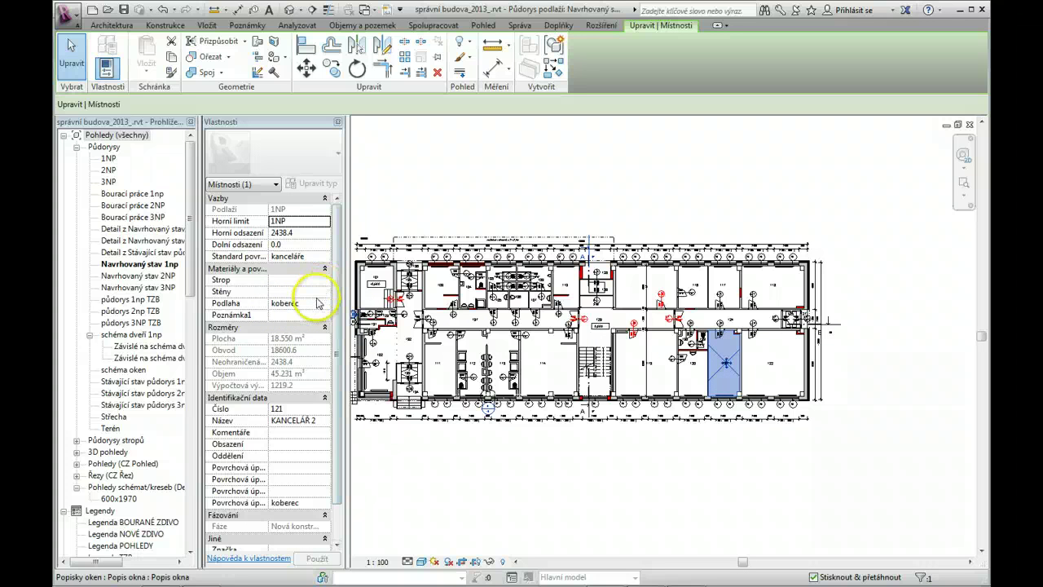
click(645, 466)
scroll(578, 432, down, 2)
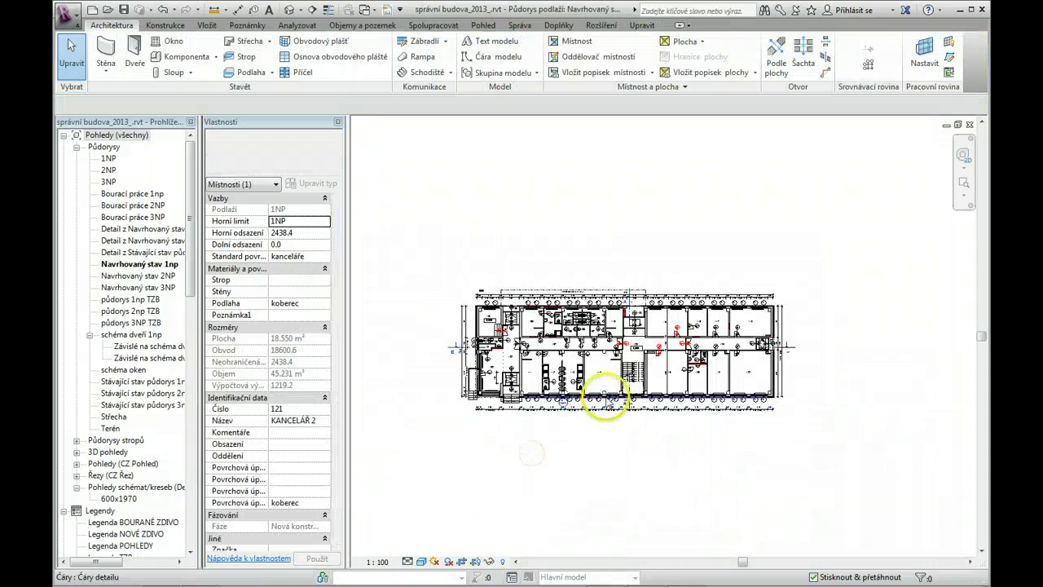
scroll(607, 404, up, 2)
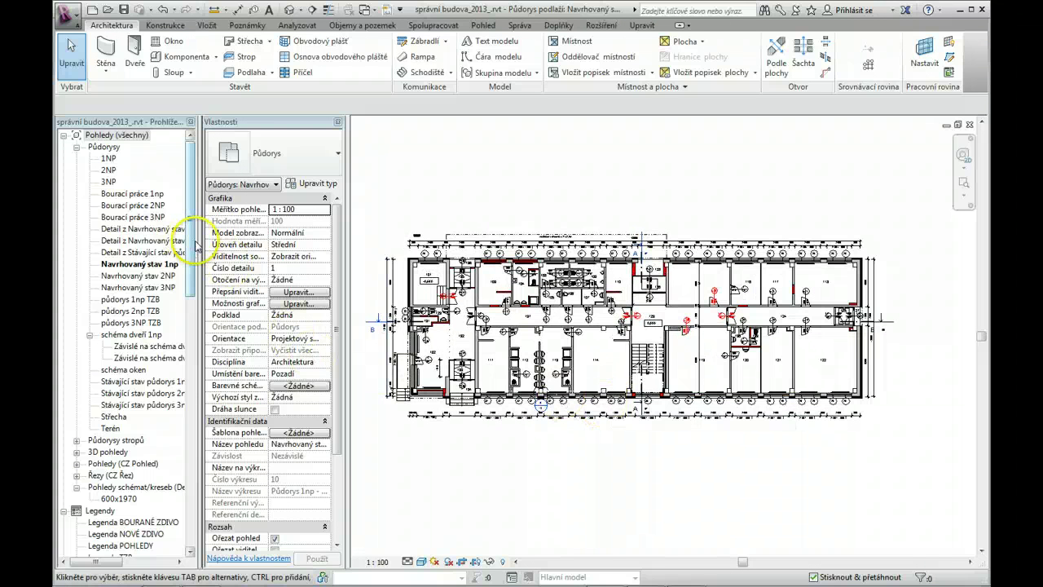
Step: Open the _Výkaz místností room schedule from the Project Browser
drag(191, 244, 184, 347)
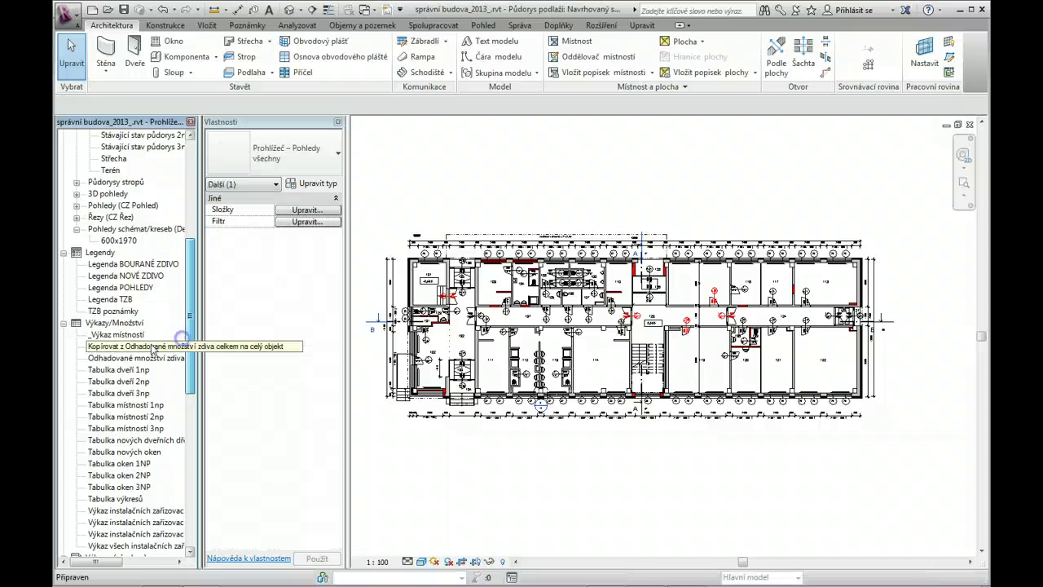
click(130, 335)
double_click(130, 336)
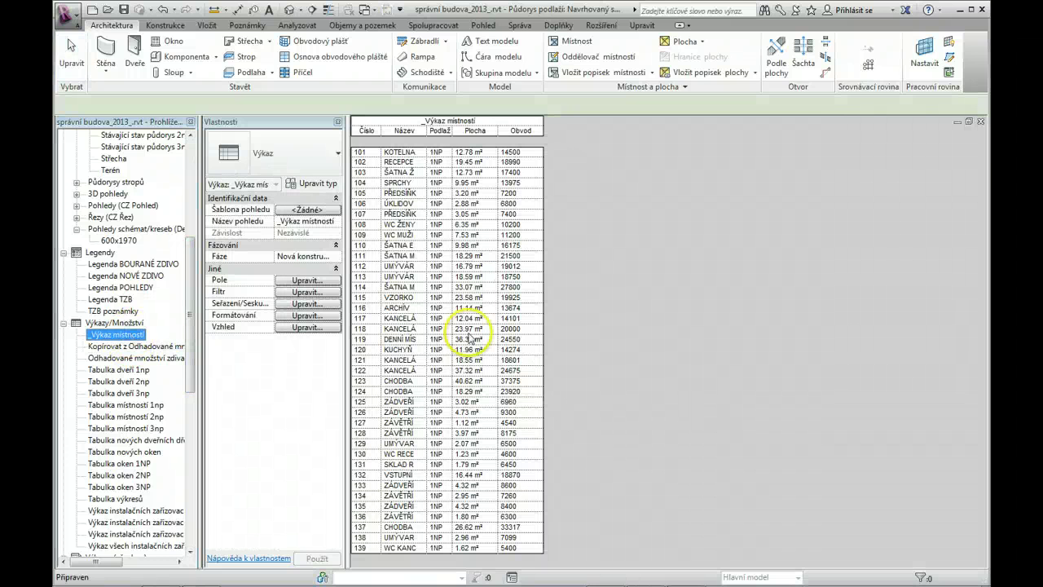
Step: Add Standard povrchů, Stěny, Podlaha, Strop and Poznámka1 fields to the schedule
click(301, 281)
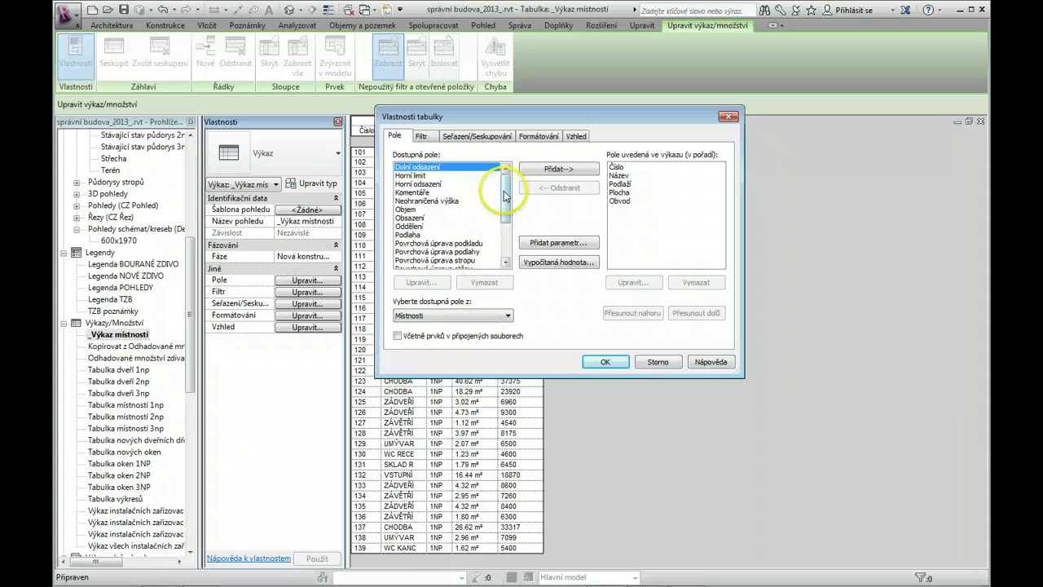
mouse_move(505, 196)
mouse_down()
mouse_move(510, 230)
mouse_move(520, 202)
mouse_move(522, 233)
mouse_up()
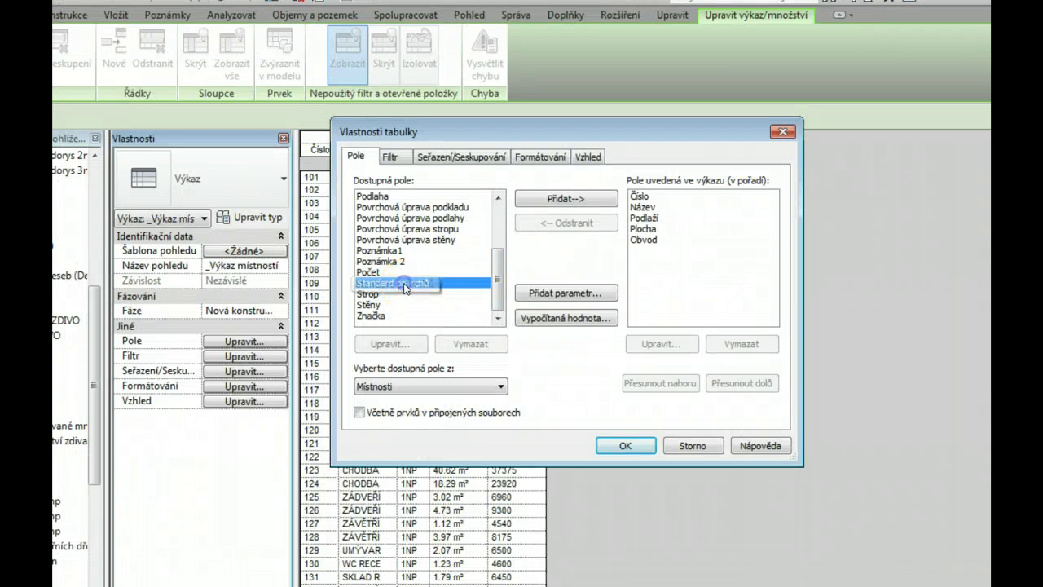
double_click(399, 284)
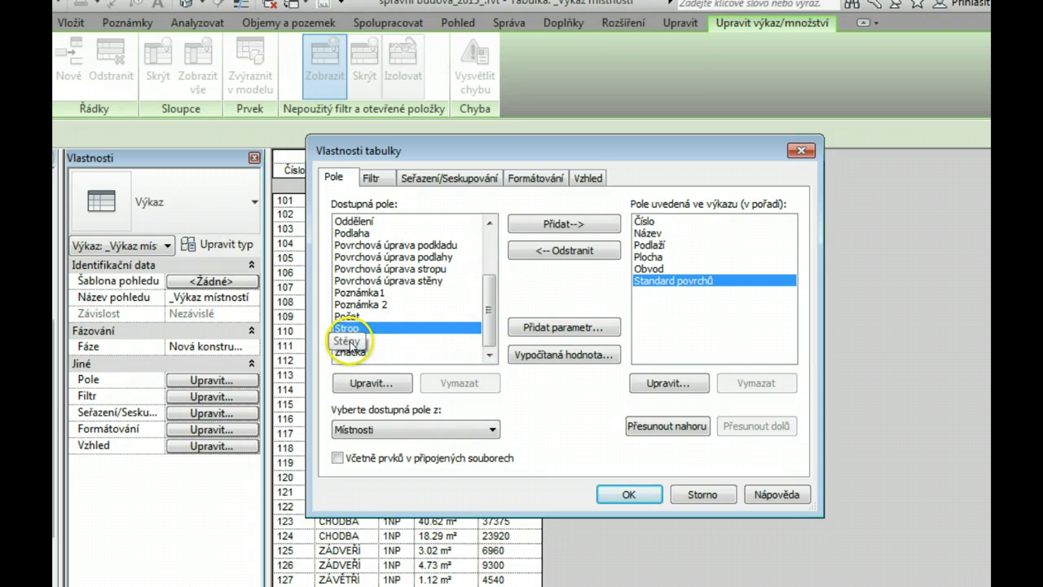
double_click(349, 340)
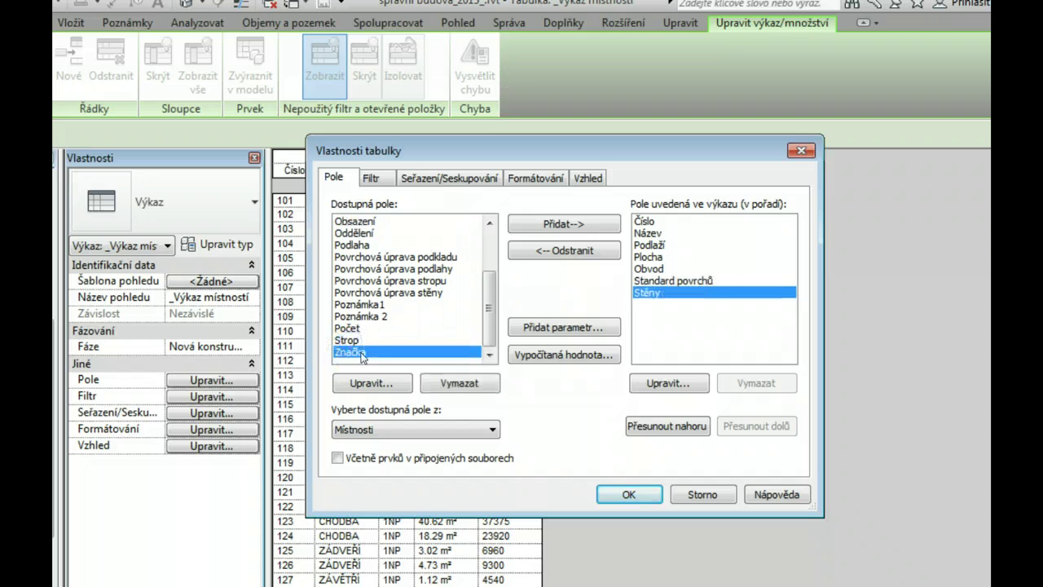
double_click(351, 244)
double_click(347, 339)
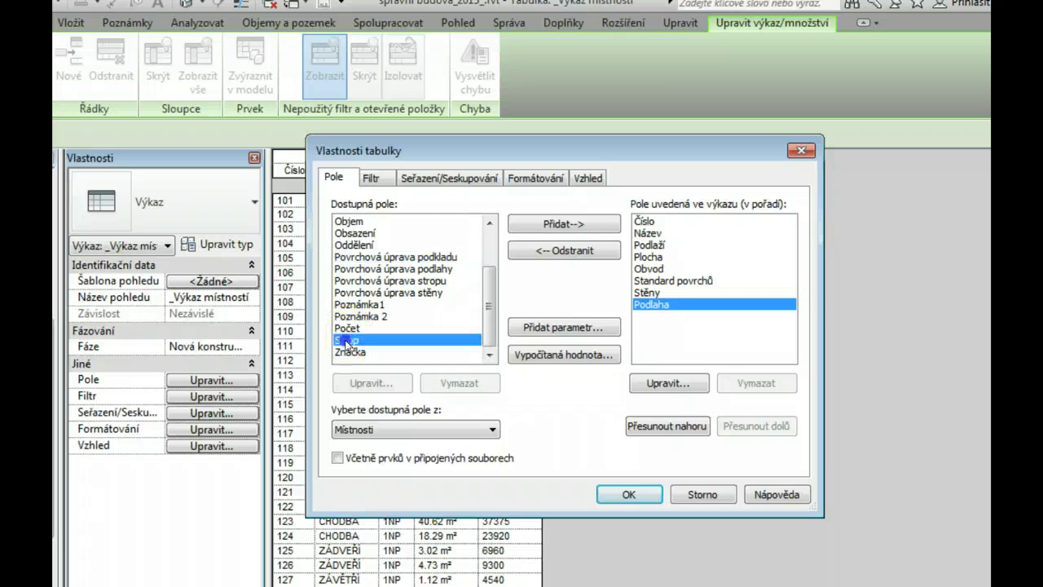
double_click(364, 319)
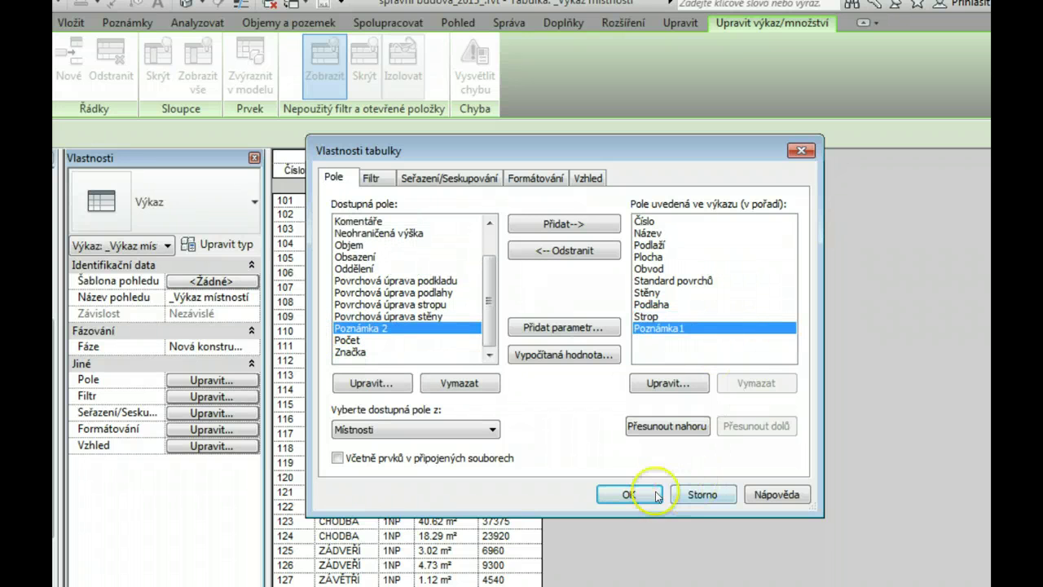
click(628, 494)
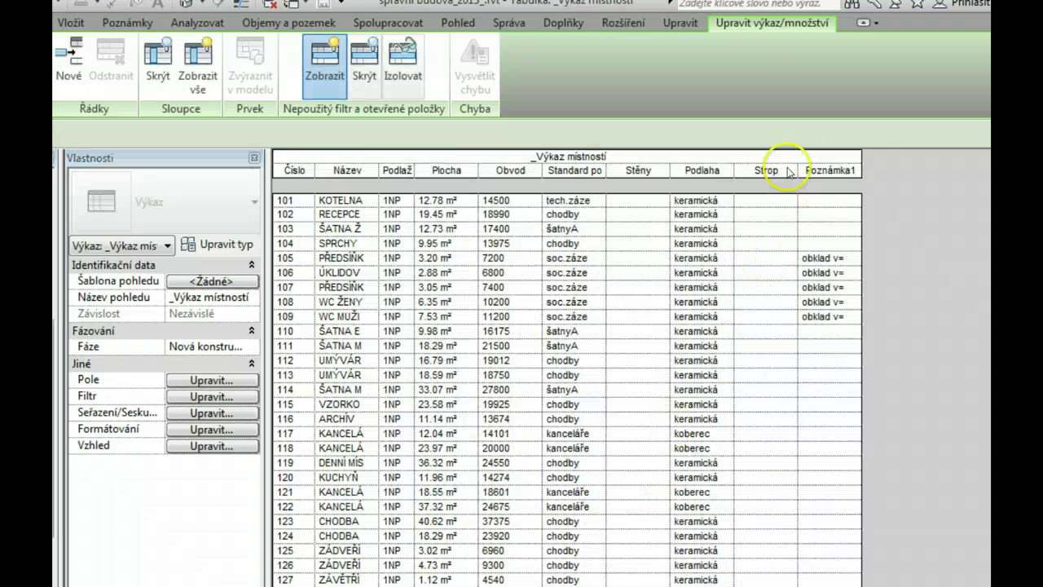
Step: Widen the Poznámka1 column to show the full 'obklad v=2,0m' note, then close the project
drag(861, 151, 886, 155)
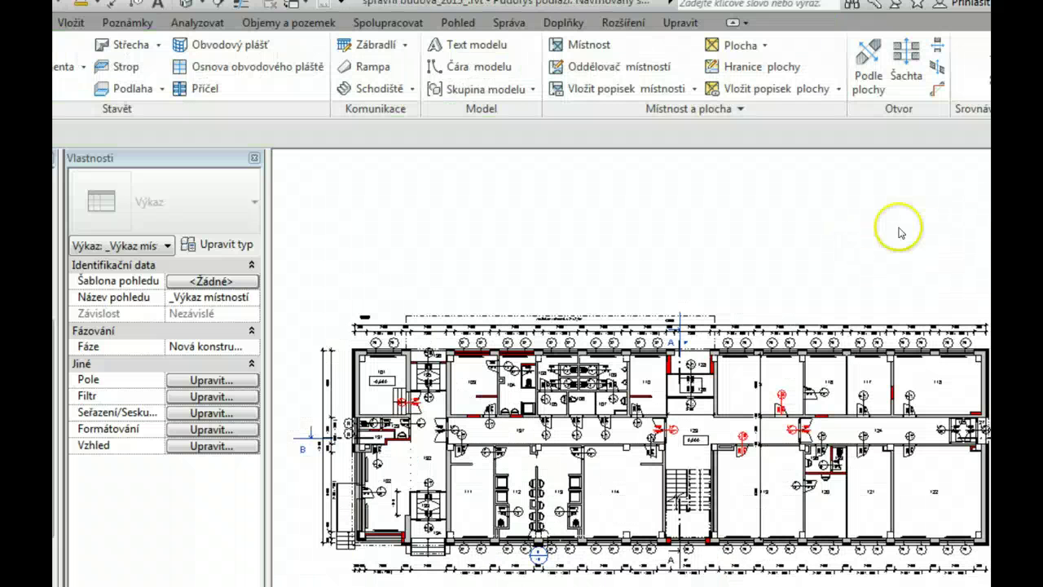
click(899, 227)
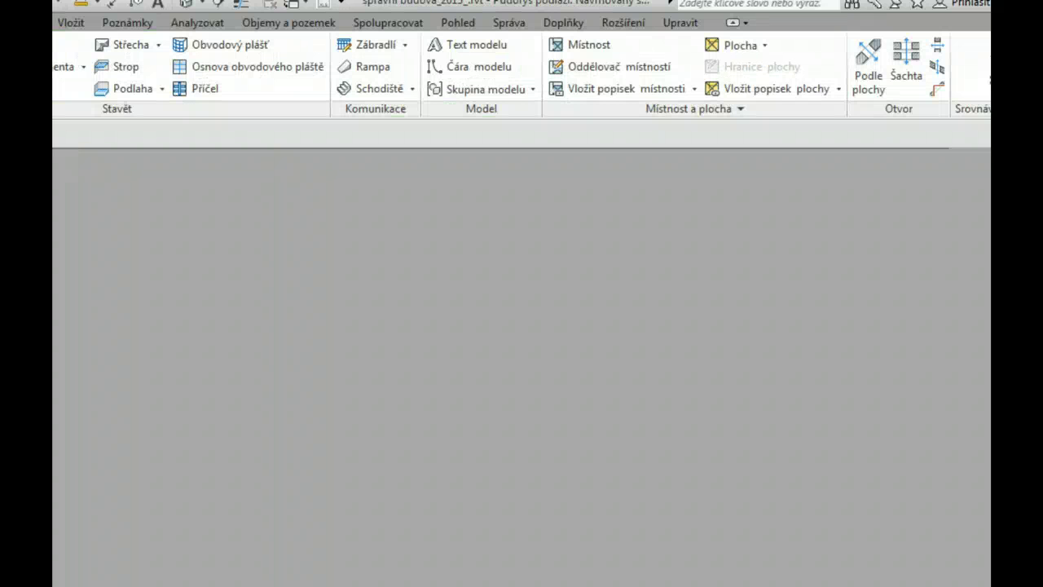
Step: In Excel, replace the chodby floor value in D3 with PVC, then return to Revit
key(alt+Tab)
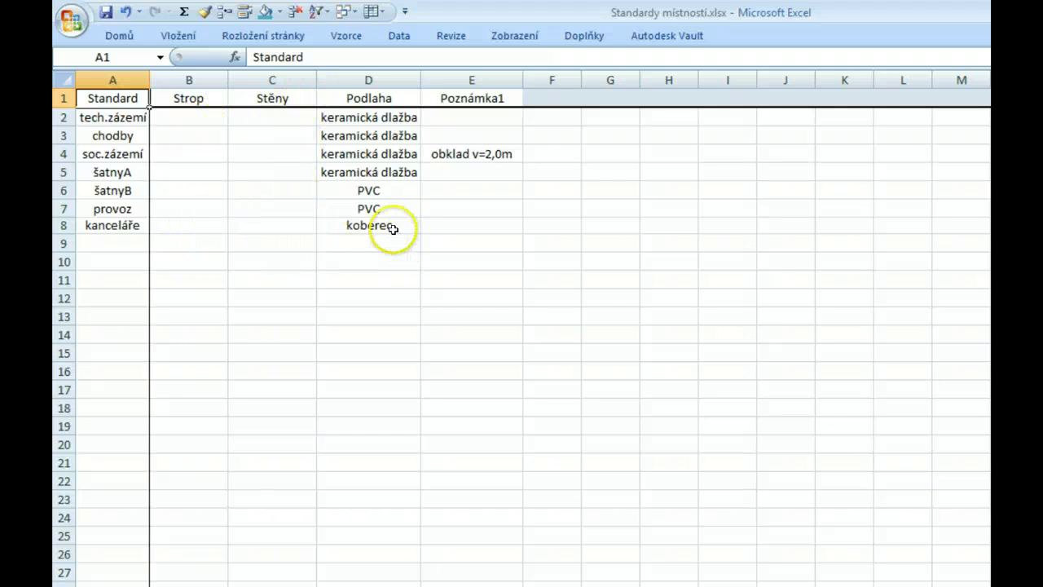
click(404, 139)
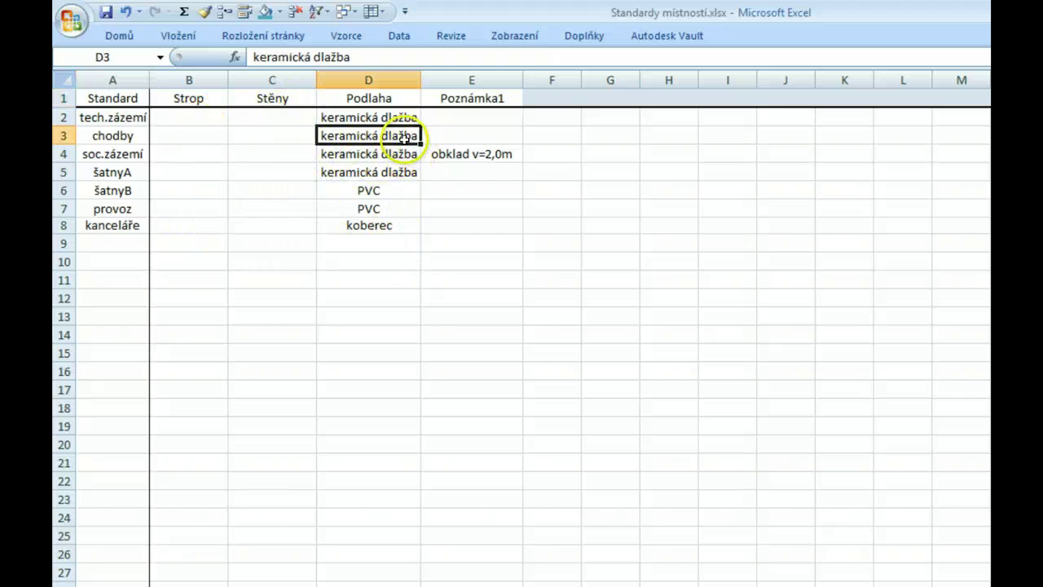
key(Delete)
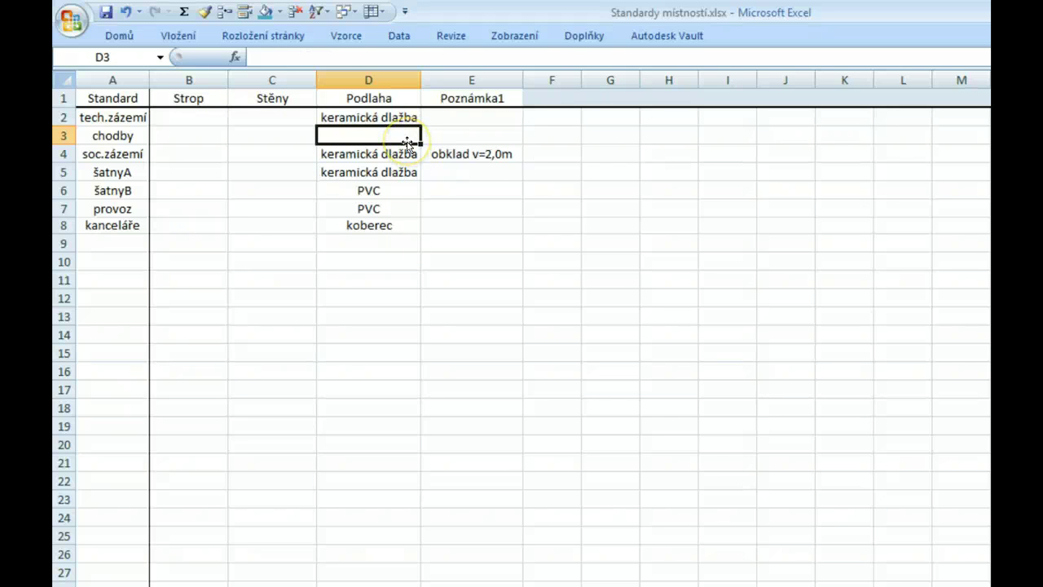
text(PVC)
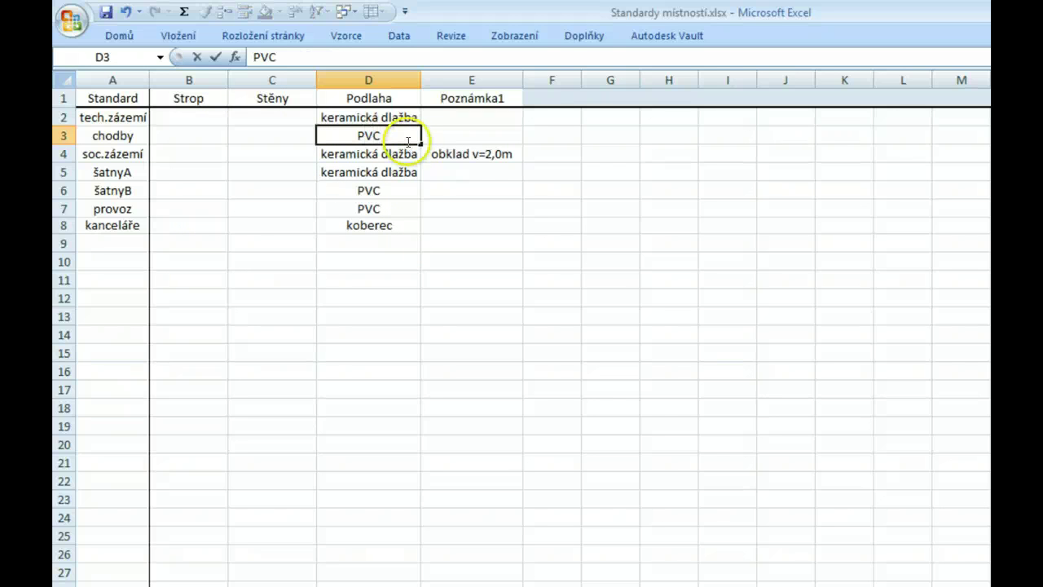
click(349, 97)
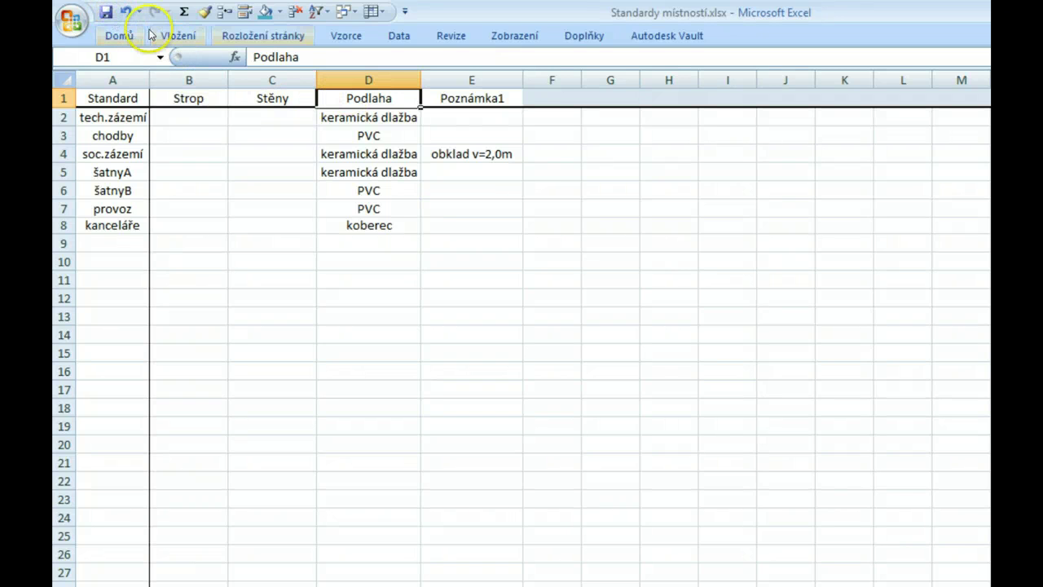
key(alt+Tab)
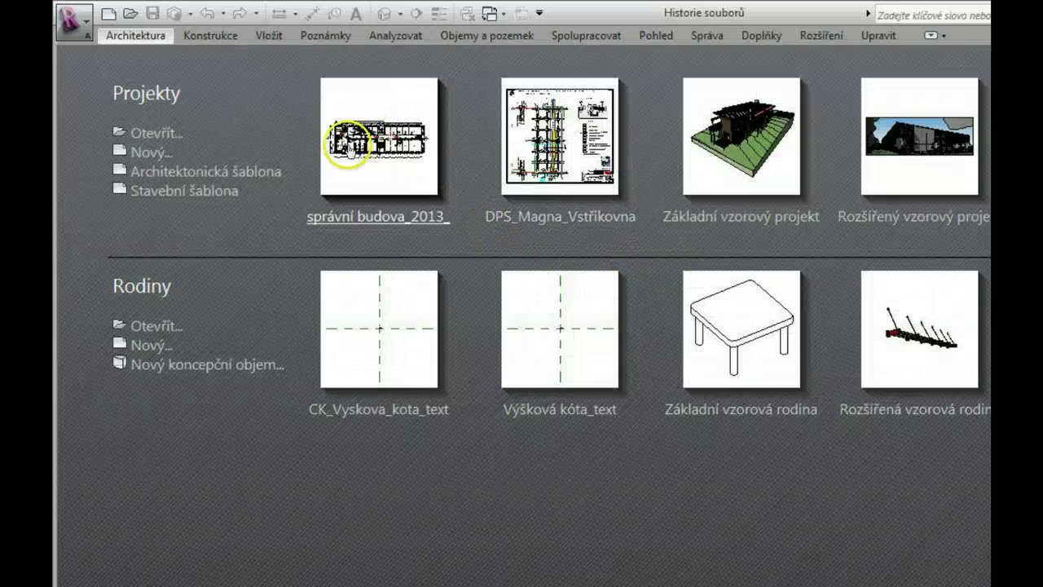
Step: Reopen správní budova_2013 from the start screen to load the updated PVC values
click(334, 216)
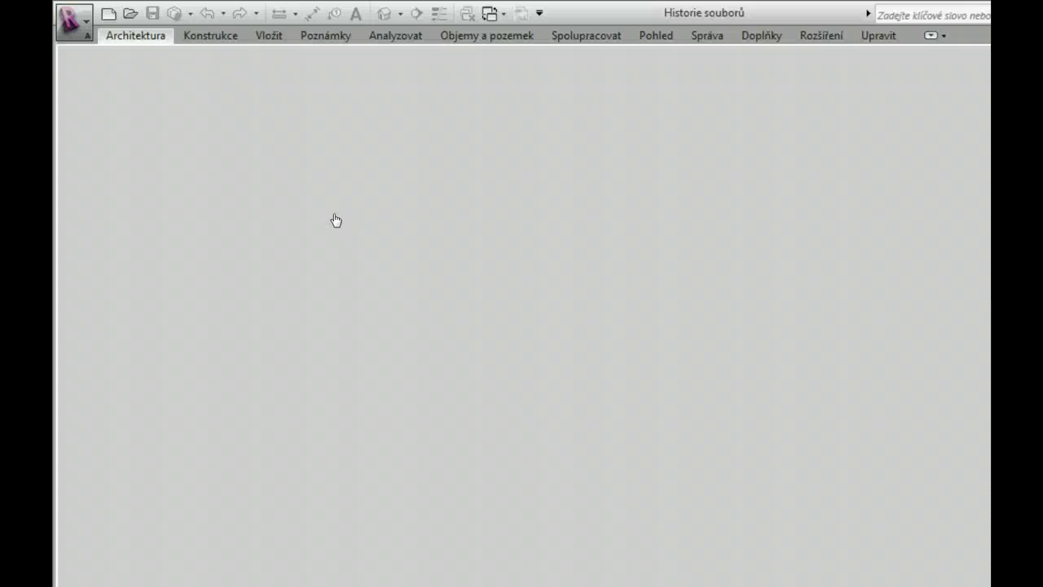